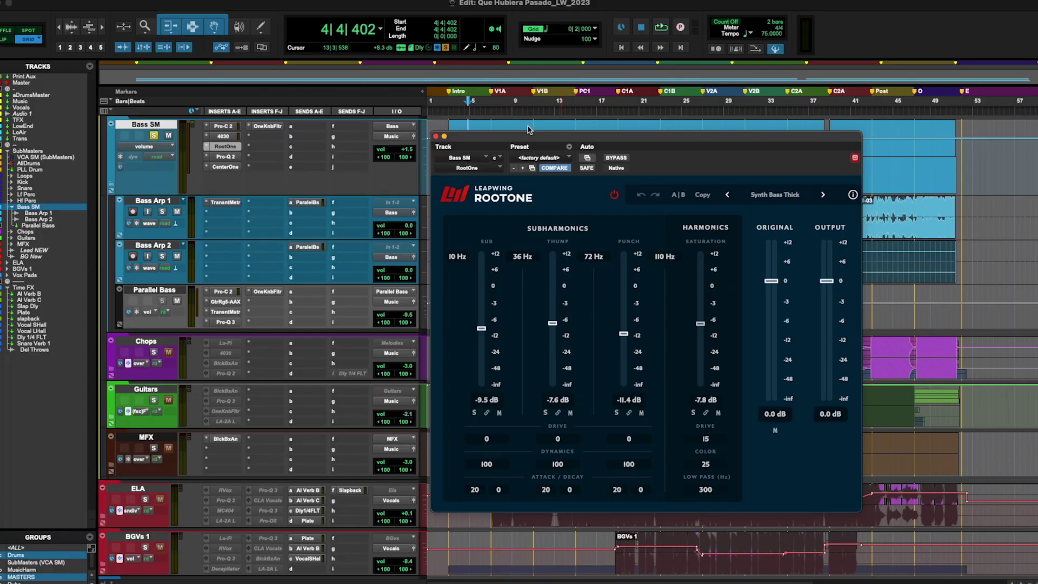
- Play the bass and compare RootOne bypassed and active on the Bass SM track
{"action": "left_click_drag", "start_coordinate": [520, 135], "coordinate": [432, 99]}
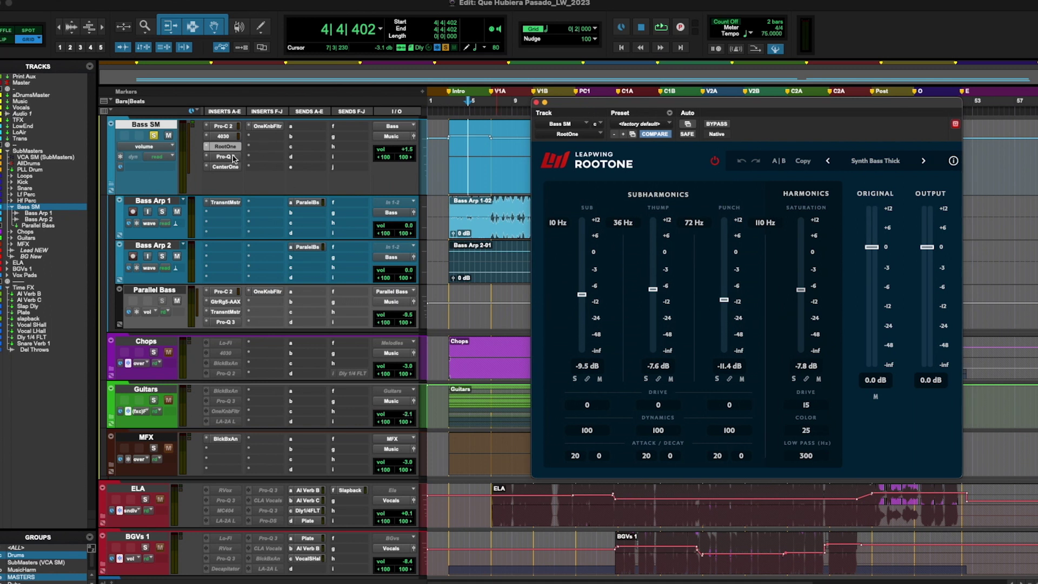
{"action": "key", "text": "space"}
{"action": "left_click", "coordinate": [716, 124]}
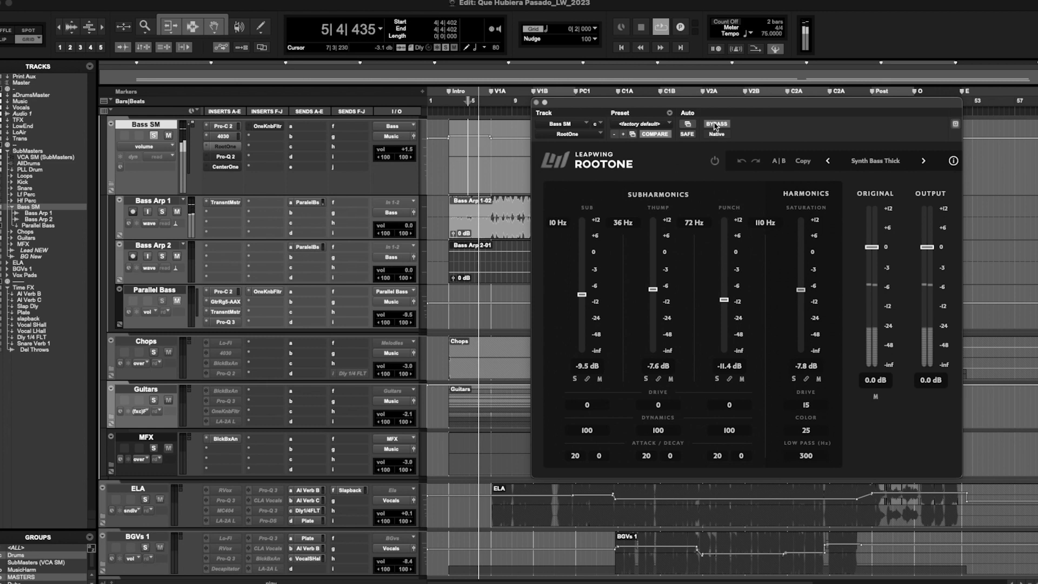
{"action": "left_click", "coordinate": [716, 123]}
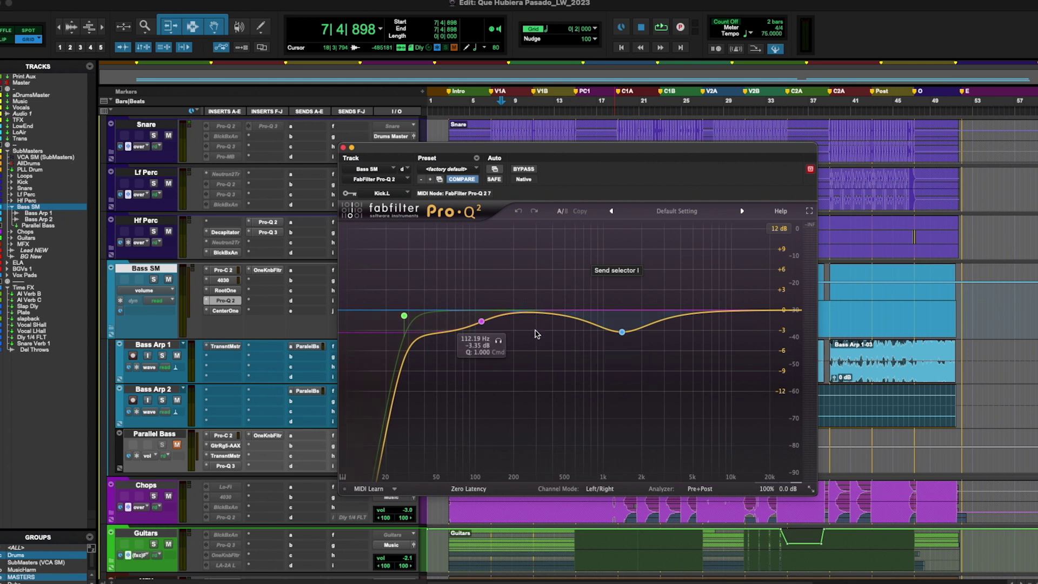
- Review the CenterOne and OneKnob Filter plug-in settings on the Bass SM track
{"action": "left_click", "coordinate": [235, 312]}
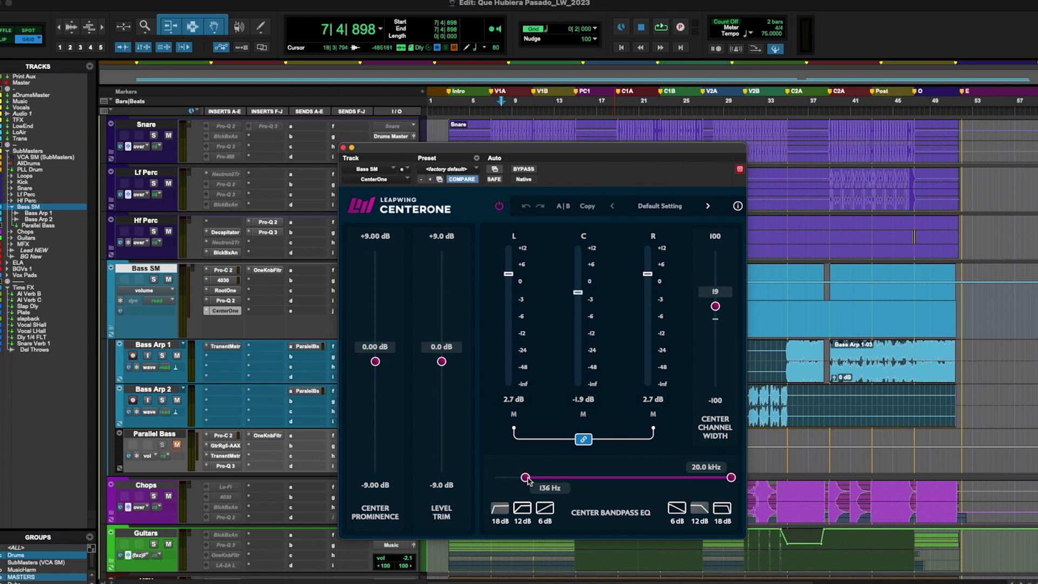
{"action": "left_click", "coordinate": [275, 271]}
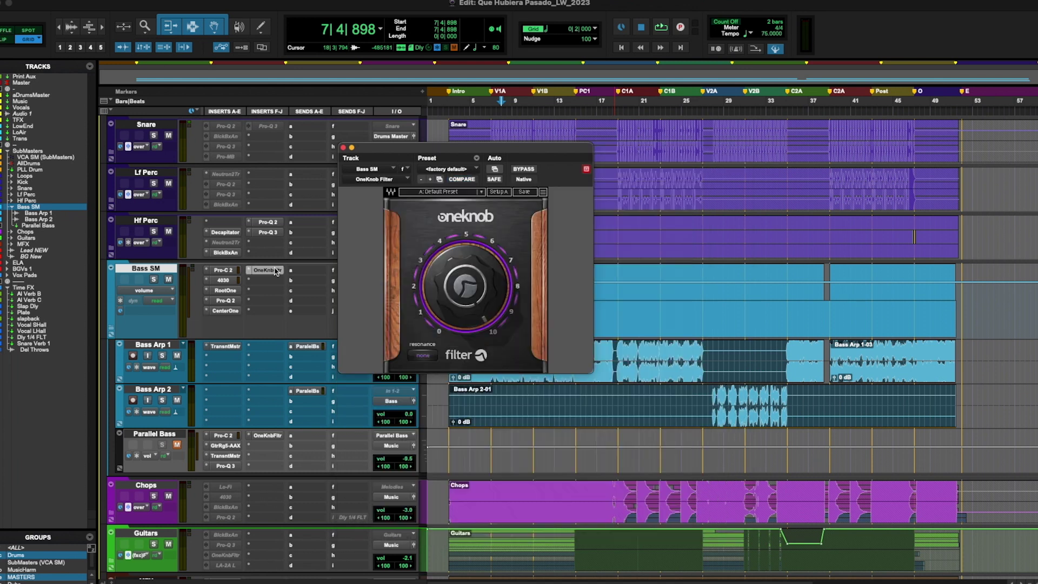
{"action": "left_click", "coordinate": [343, 147]}
- Show the OneKnob Filter automation on the Bass SM track and place the playhead at bar 35
{"action": "left_click", "coordinate": [144, 291]}
{"action": "mouse_move", "coordinate": [174, 341]}
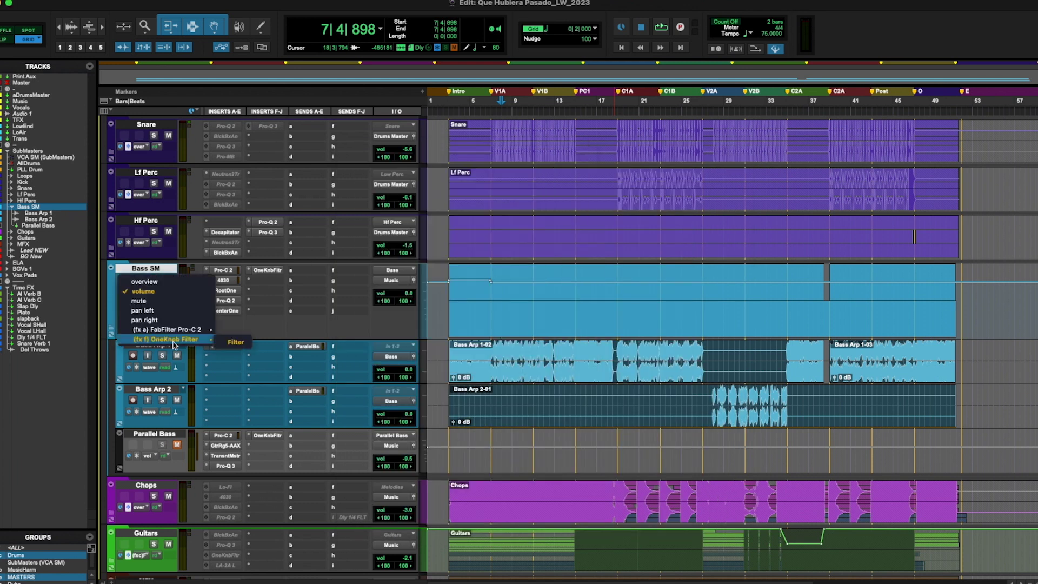
{"action": "left_click", "coordinate": [235, 341]}
{"action": "left_click", "coordinate": [790, 312]}
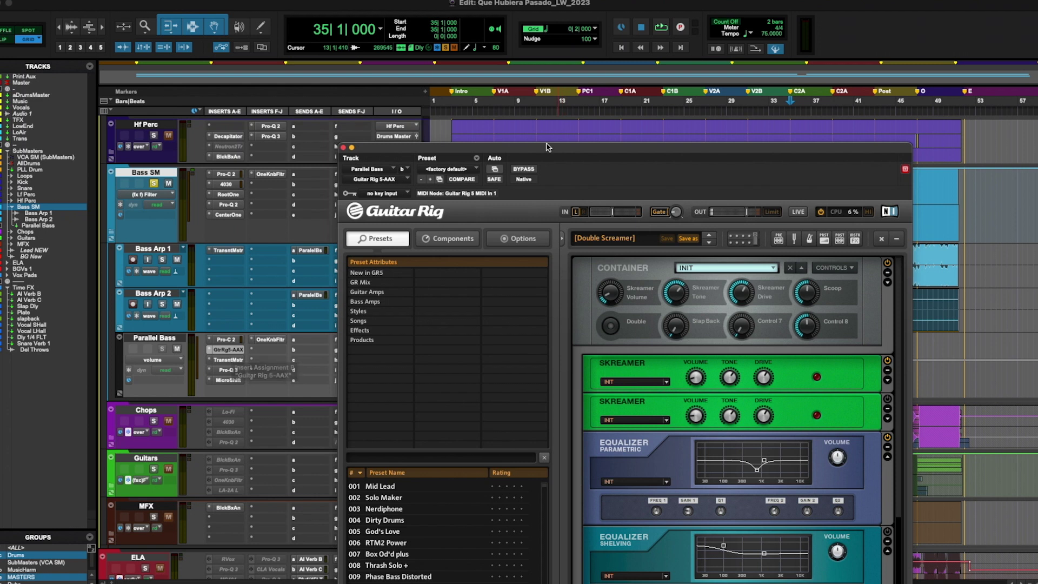
- Play the Parallel Bass track and compare its Guitar Rig distortion bypassed and active
{"action": "left_click_drag", "start_coordinate": [419, 167], "coordinate": [372, 29]}
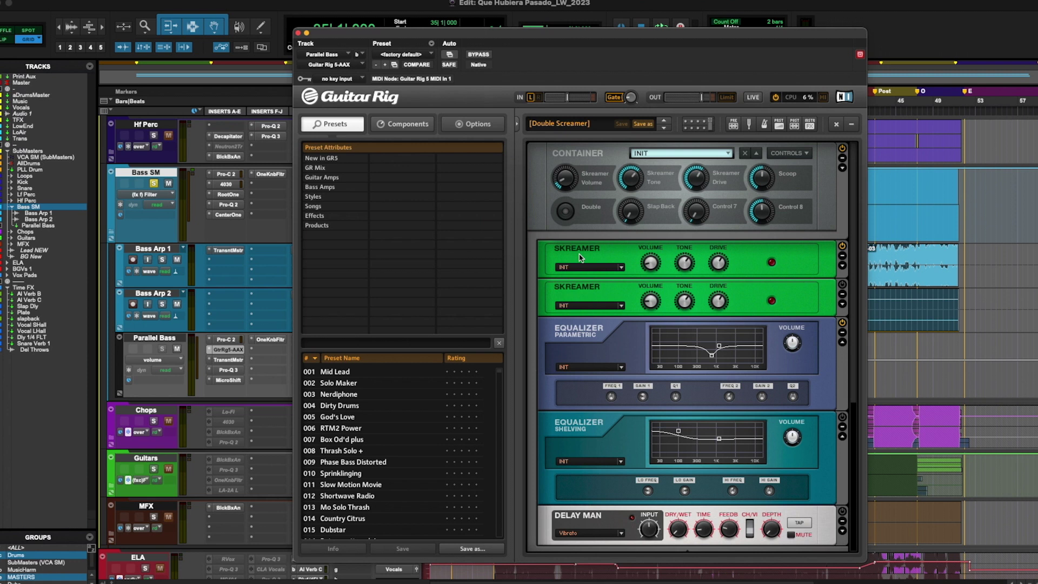
{"action": "key", "text": "space"}
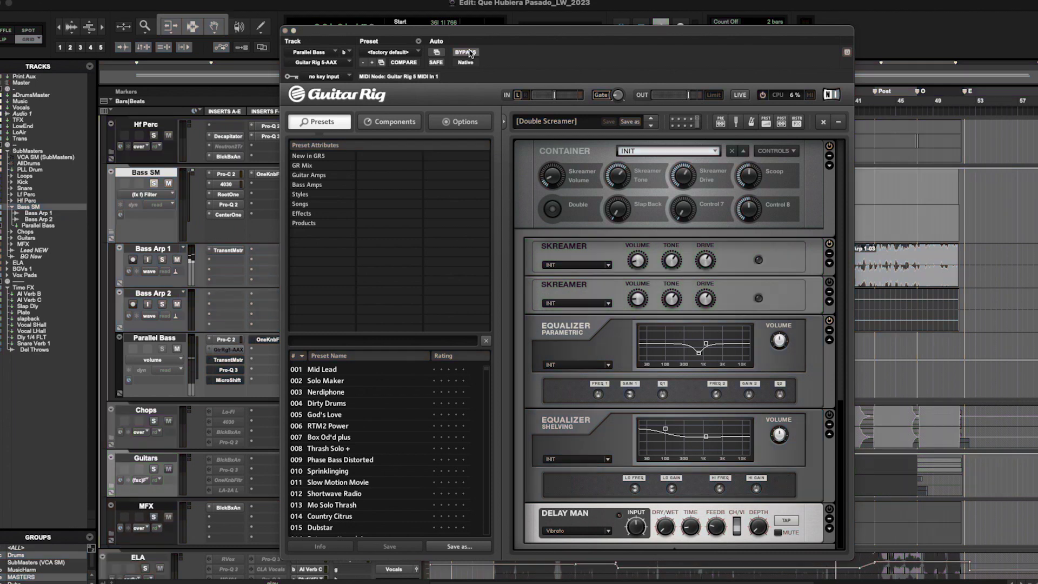
{"action": "left_click", "coordinate": [470, 53]}
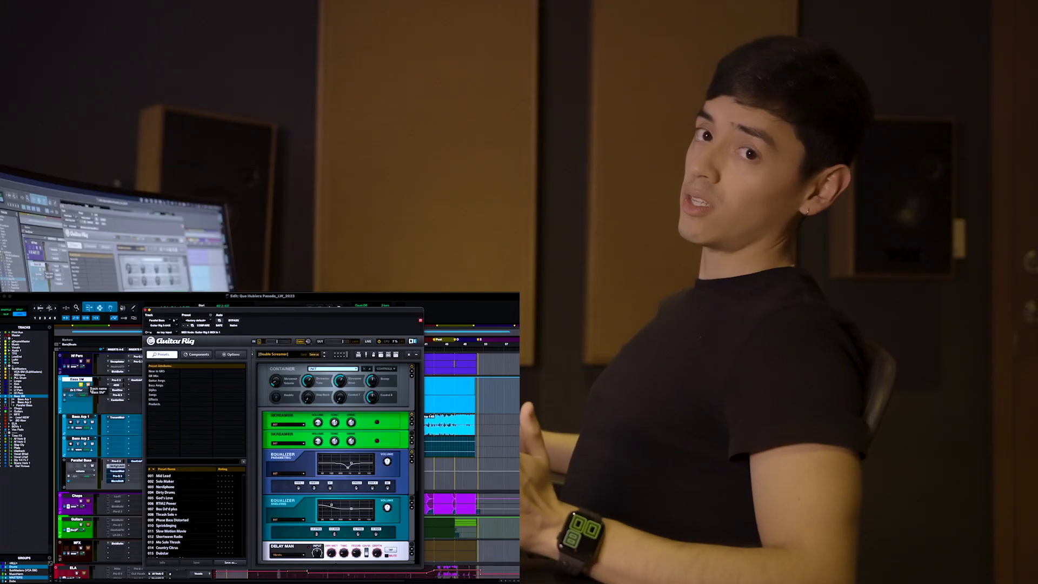
{"action": "left_click_drag", "start_coordinate": [231, 311], "coordinate": [270, 315]}
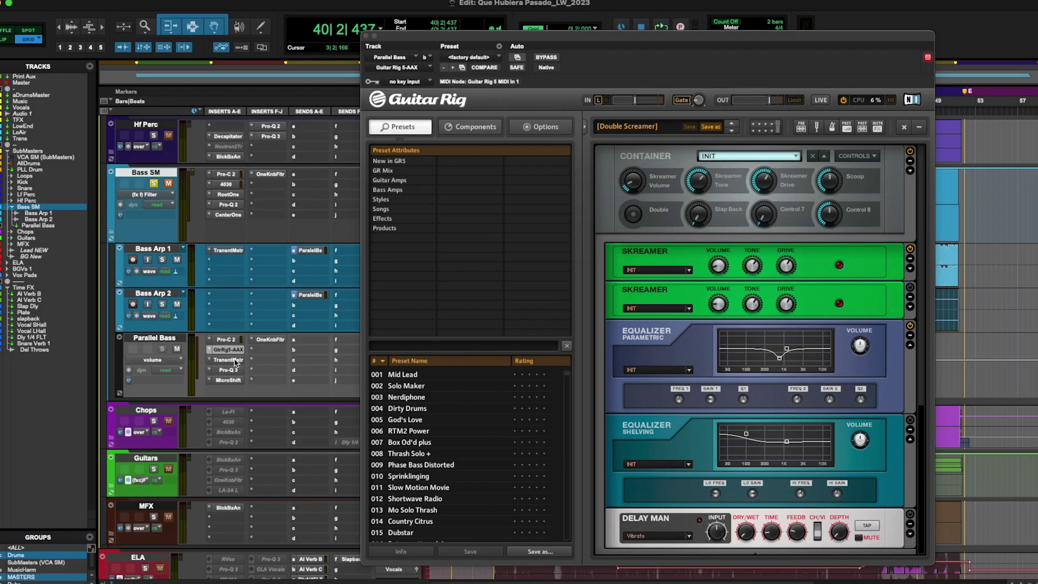
- Inspect the Transient Master and Pro-Q 3 on Parallel Bass and audition the track with the EQ bypass
{"action": "left_click", "coordinate": [231, 360]}
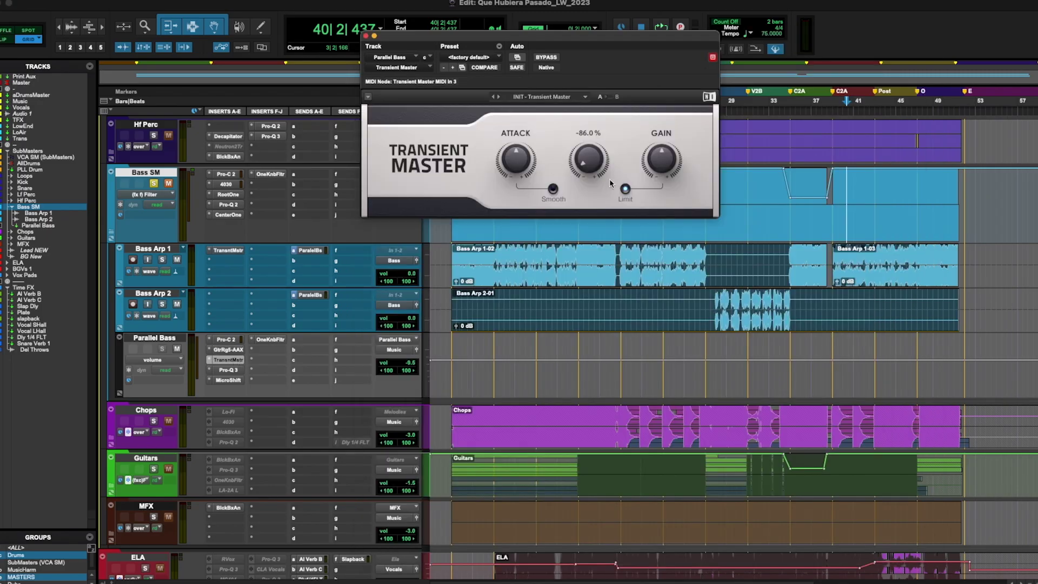
{"action": "left_click", "coordinate": [229, 369]}
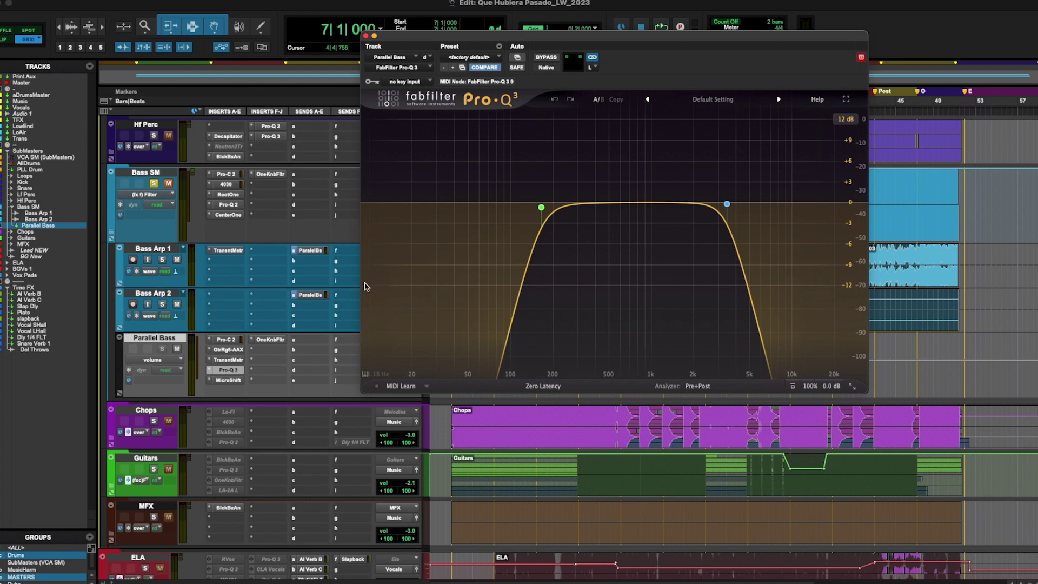
{"action": "mouse_move", "coordinate": [537, 196]}
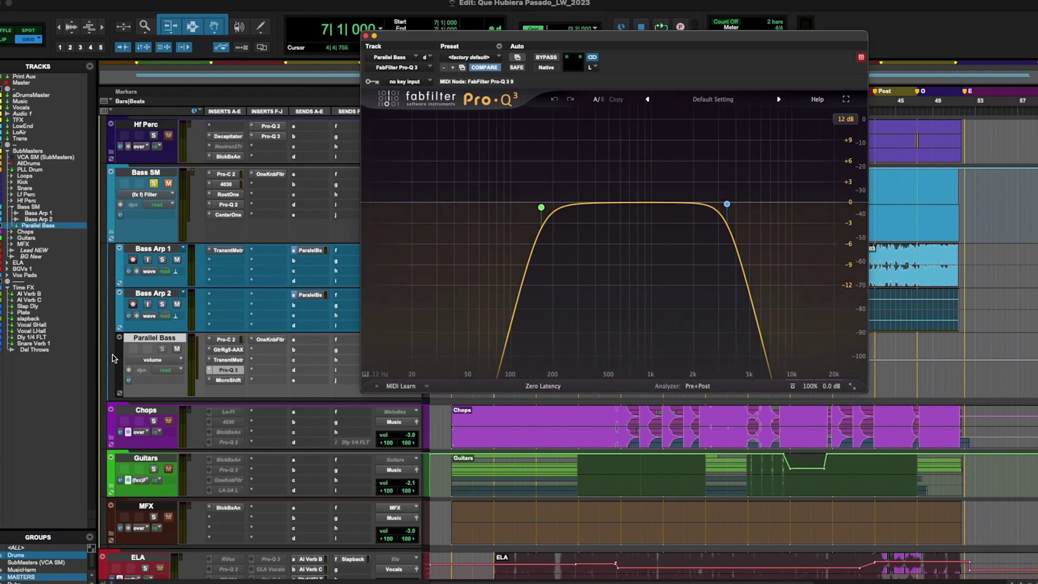
{"action": "left_click", "coordinate": [174, 338]}
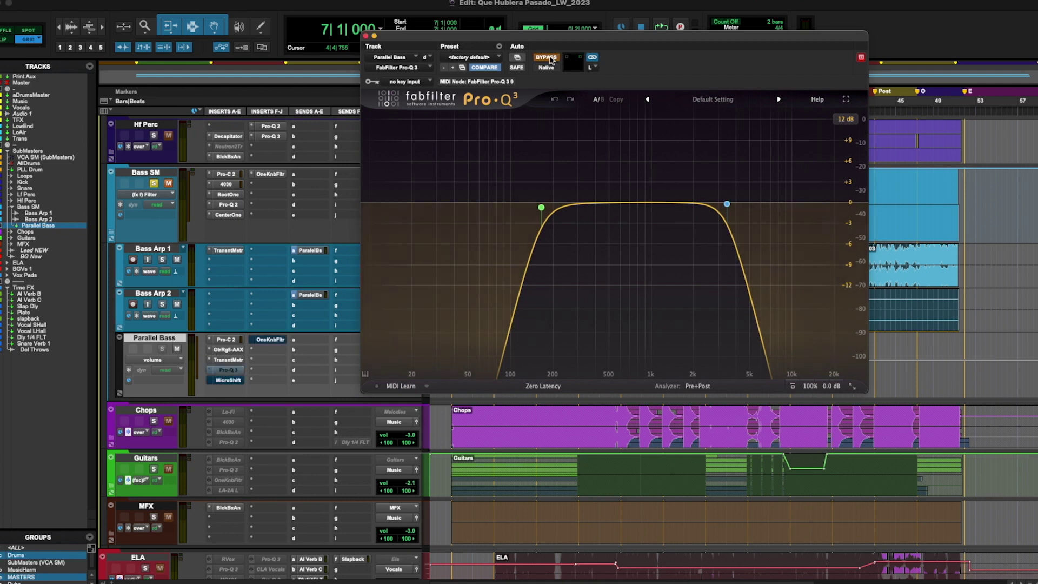
{"action": "key", "text": "space"}
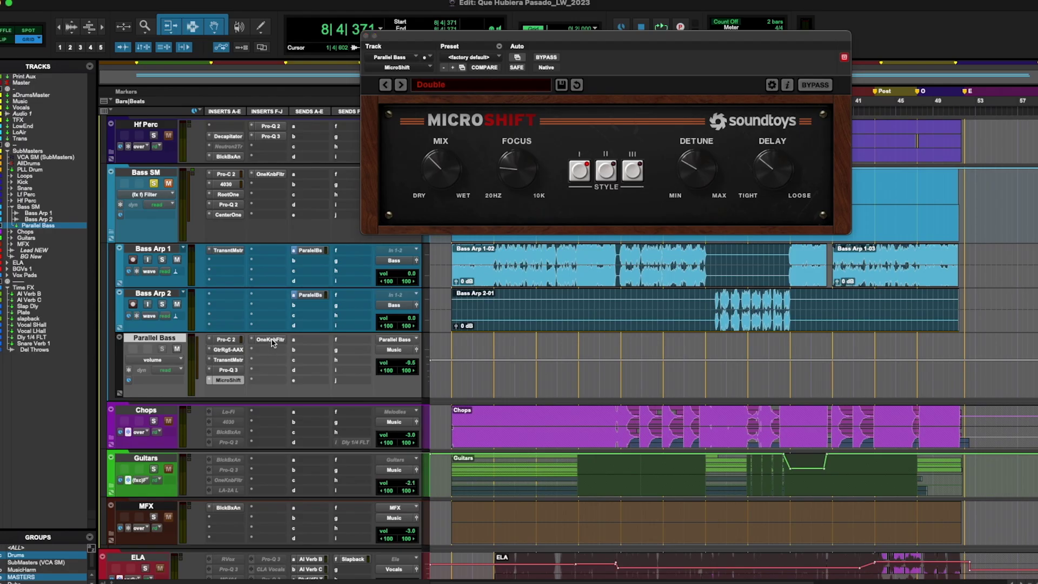
- Play the bass from bar 4 to hear MicroShift, and view the OneKnob Filter on Parallel Bass
{"action": "left_click", "coordinate": [469, 256]}
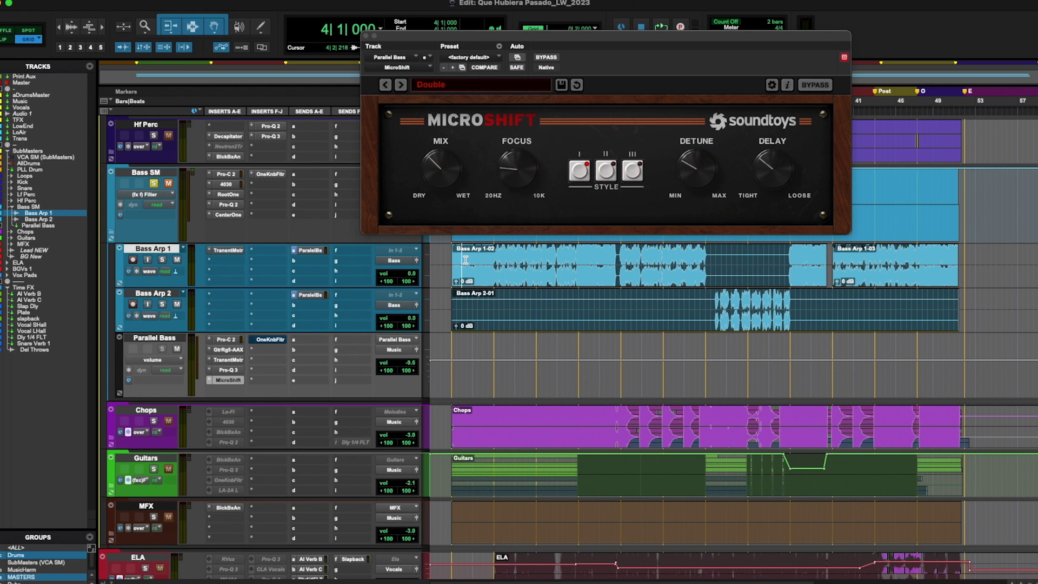
{"action": "key", "text": "space"}
{"action": "left_click", "coordinate": [367, 35]}
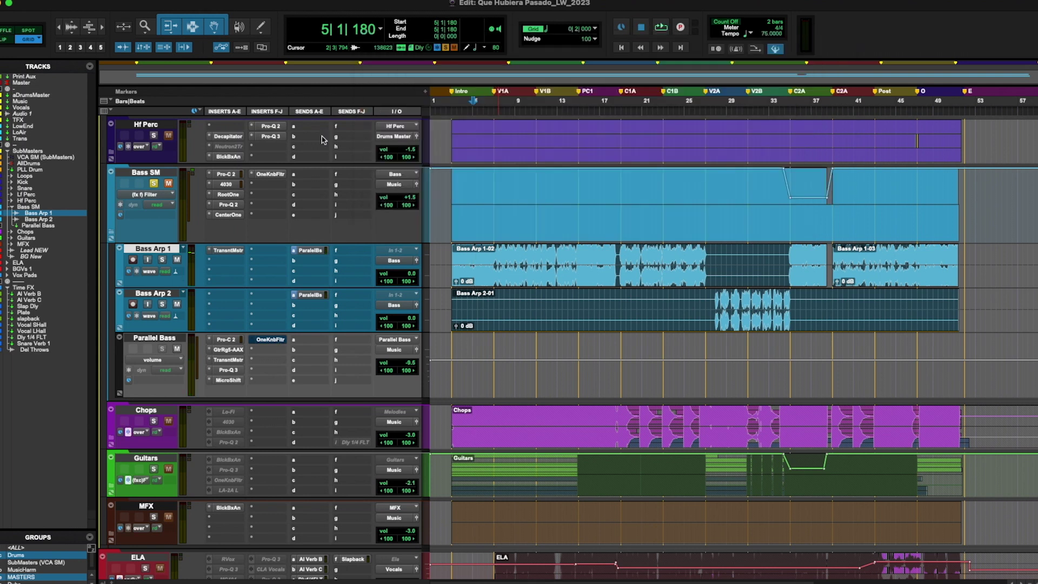
{"action": "left_click", "coordinate": [269, 342]}
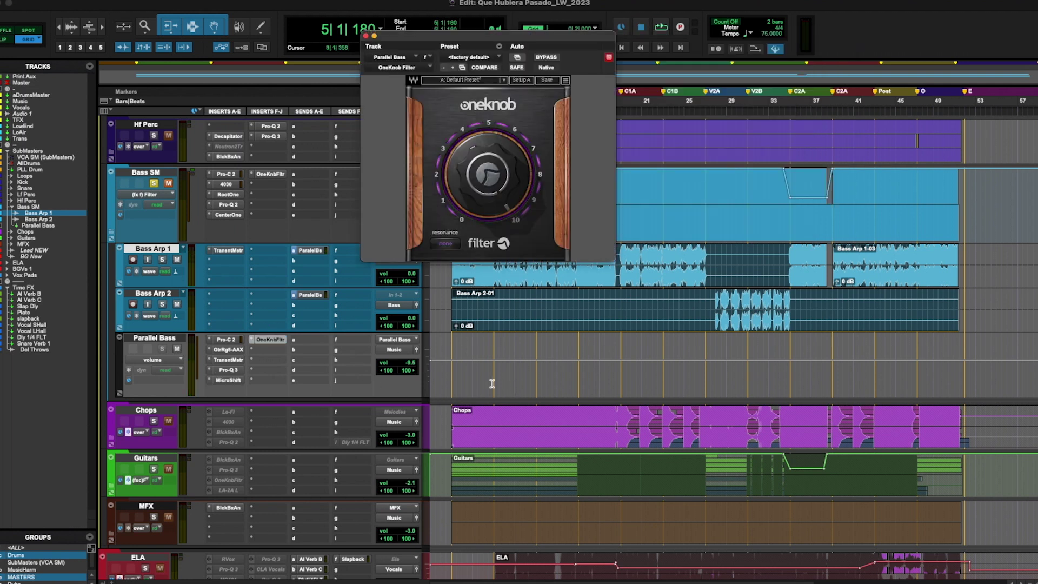
- Place the playhead at bar 3 and look through the tracks inside the Chops folder
{"action": "left_click", "coordinate": [452, 267]}
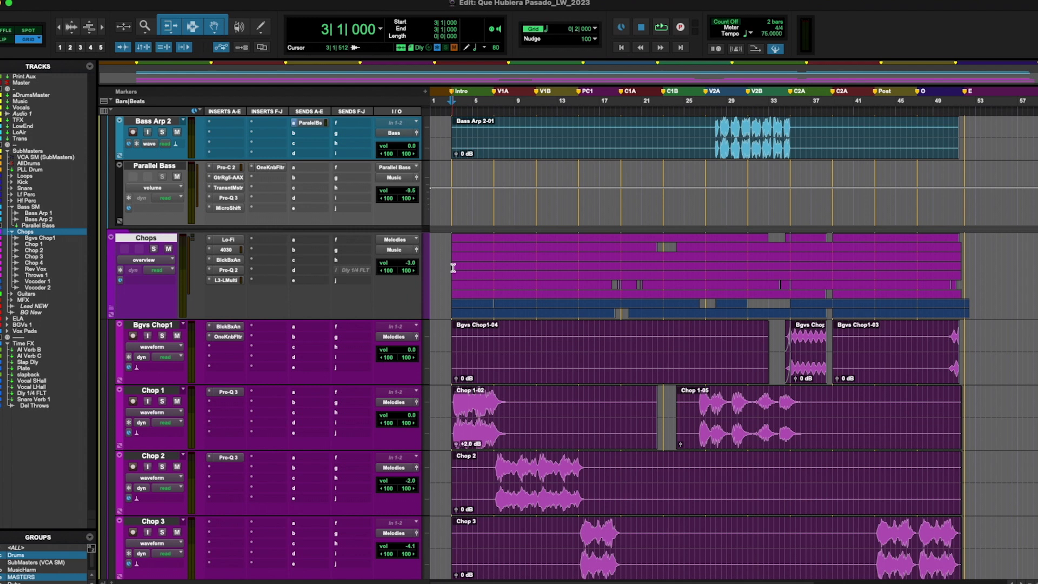
{"action": "scroll", "coordinate": [453, 268], "scroll_direction": "down", "scroll_amount": 10}
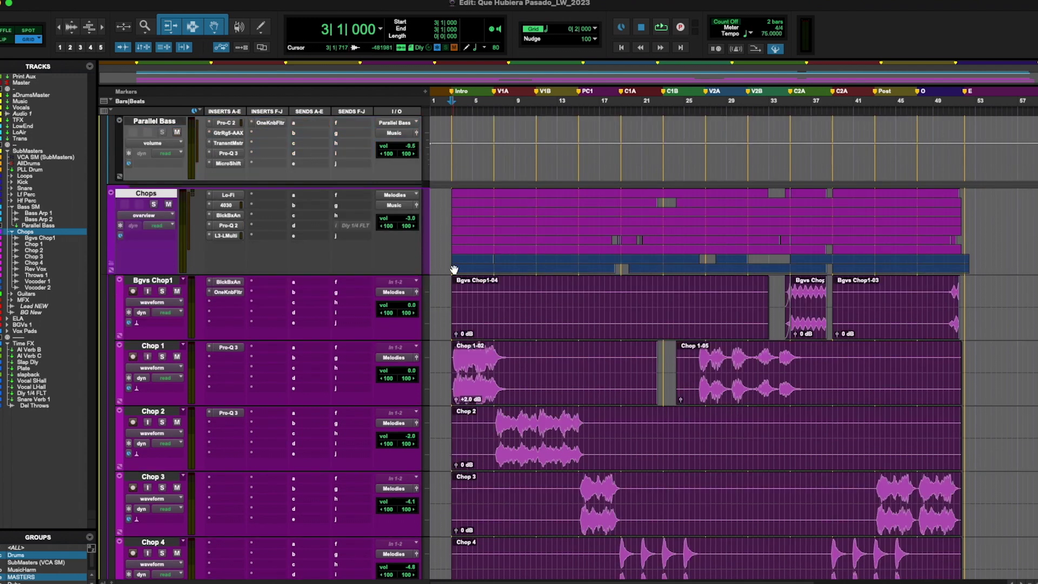
{"action": "scroll", "coordinate": [563, 285], "scroll_direction": "up", "scroll_amount": 5}
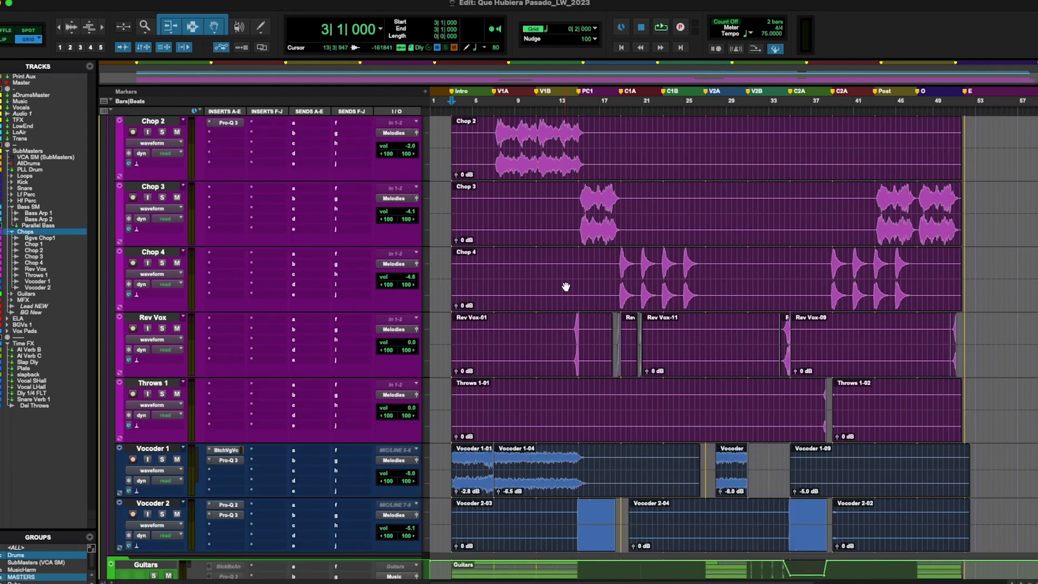
{"action": "scroll", "coordinate": [565, 284], "scroll_direction": "down", "scroll_amount": 4}
{"action": "scroll", "coordinate": [566, 285], "scroll_direction": "up", "scroll_amount": 2}
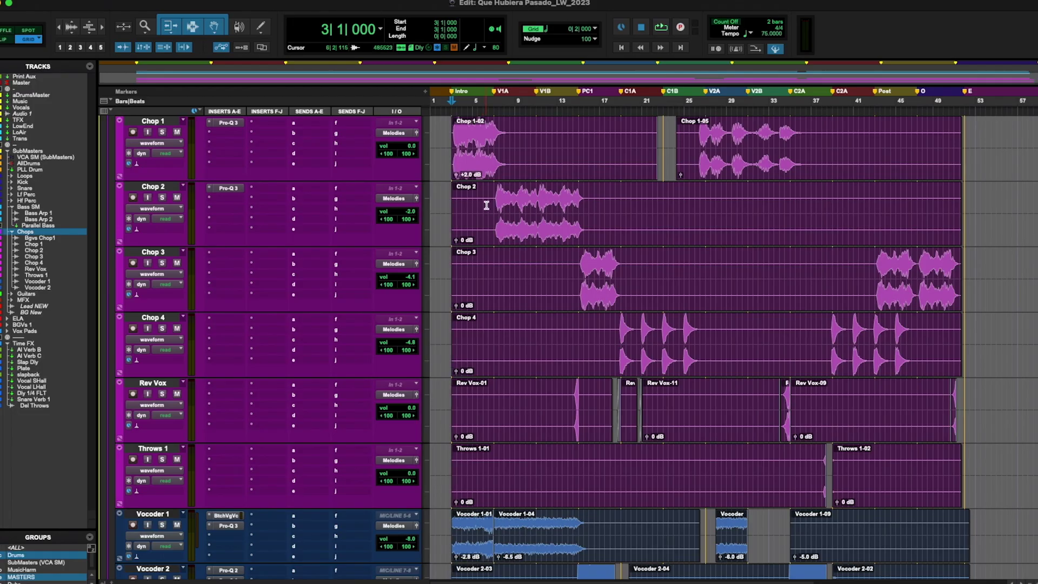
{"action": "scroll", "coordinate": [473, 219], "scroll_direction": "up", "scroll_amount": 3}
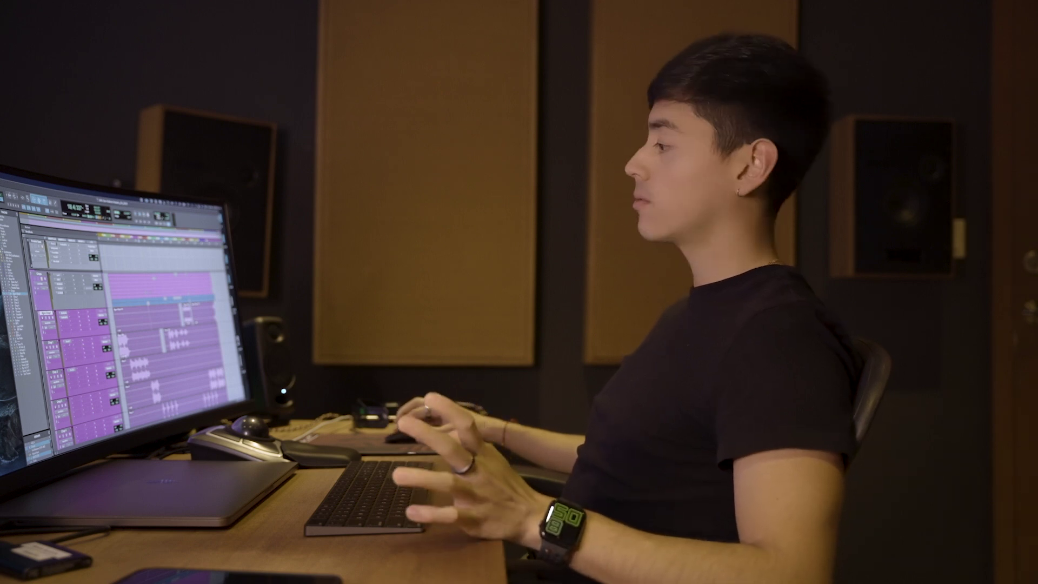
- Examine the Pro-Q 3 equalizer curves on the Chop 1 and Chop 2 tracks
{"action": "left_click", "coordinate": [67, 342]}
{"action": "mouse_move", "coordinate": [138, 279]}
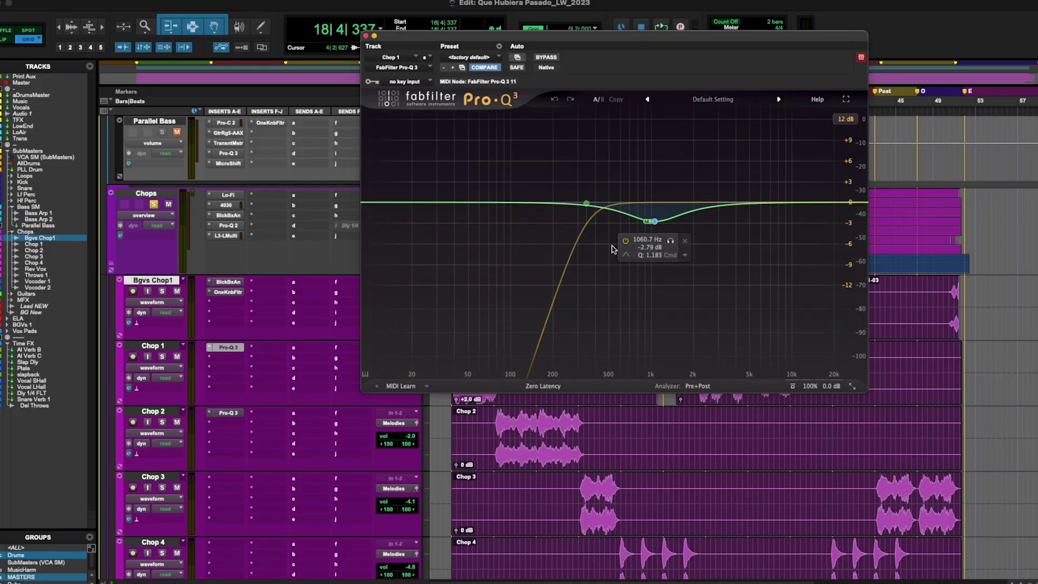
{"action": "mouse_move", "coordinate": [601, 192]}
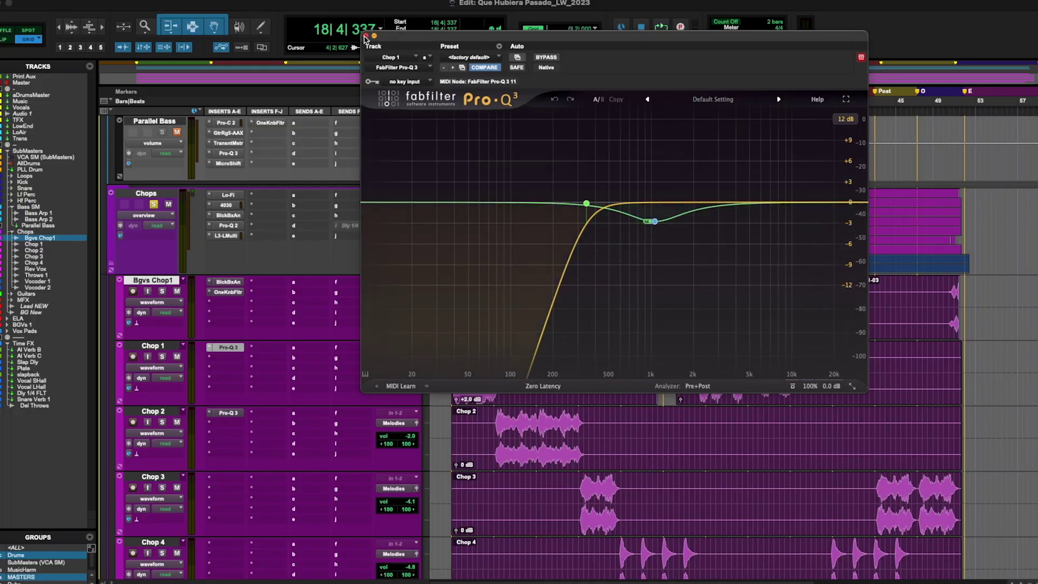
{"action": "left_click", "coordinate": [365, 37]}
{"action": "left_click", "coordinate": [228, 412]}
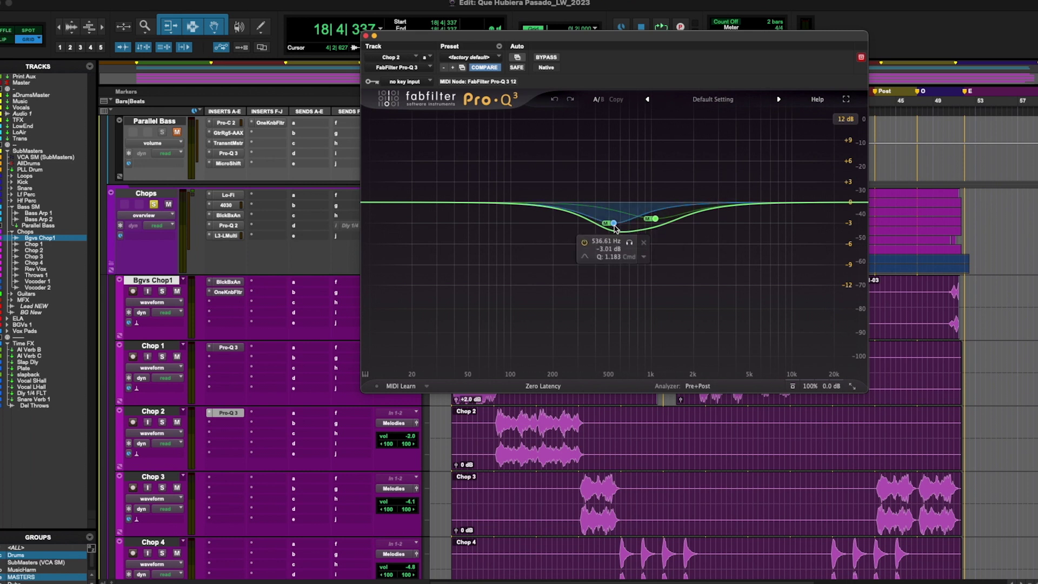
{"action": "key", "text": "super+w"}
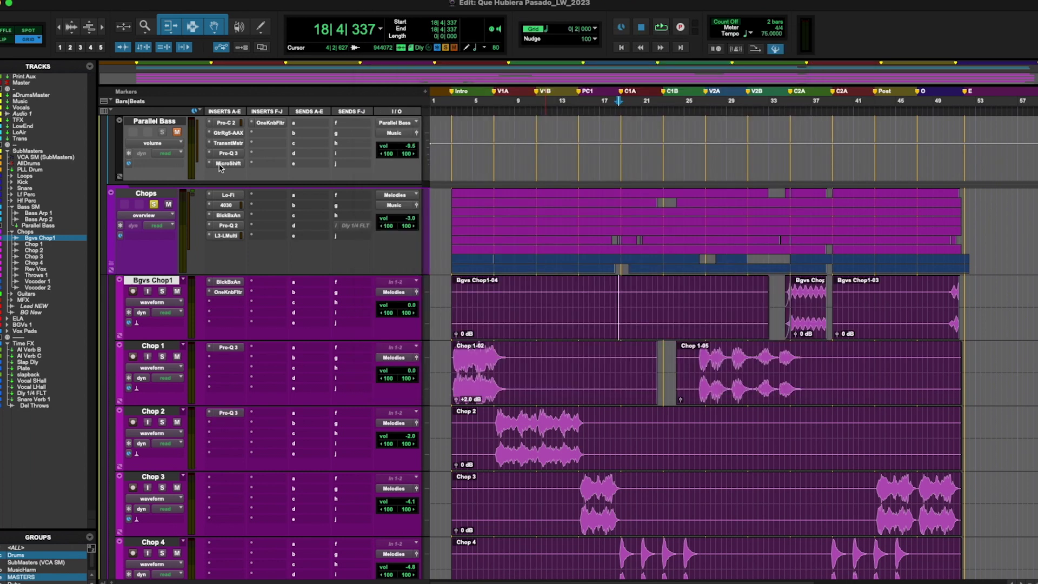
- Review the Chops folder's insert chain: Lo-Fi, 4030 Retro Compressor, Black Box HG-2 and Pro-Q 2
{"action": "left_click", "coordinate": [237, 195]}
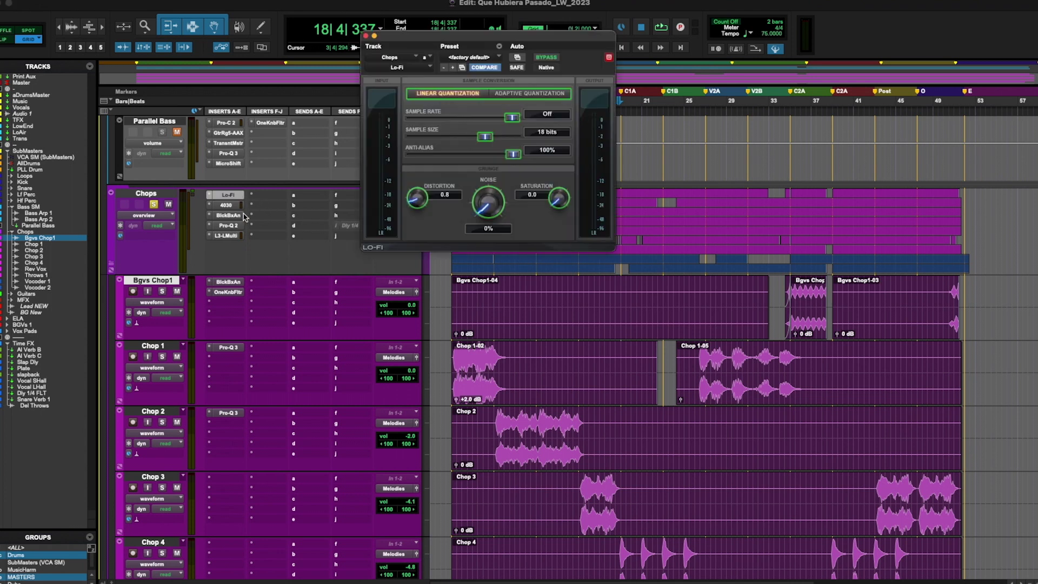
{"action": "left_click_drag", "start_coordinate": [415, 37], "coordinate": [459, 200]}
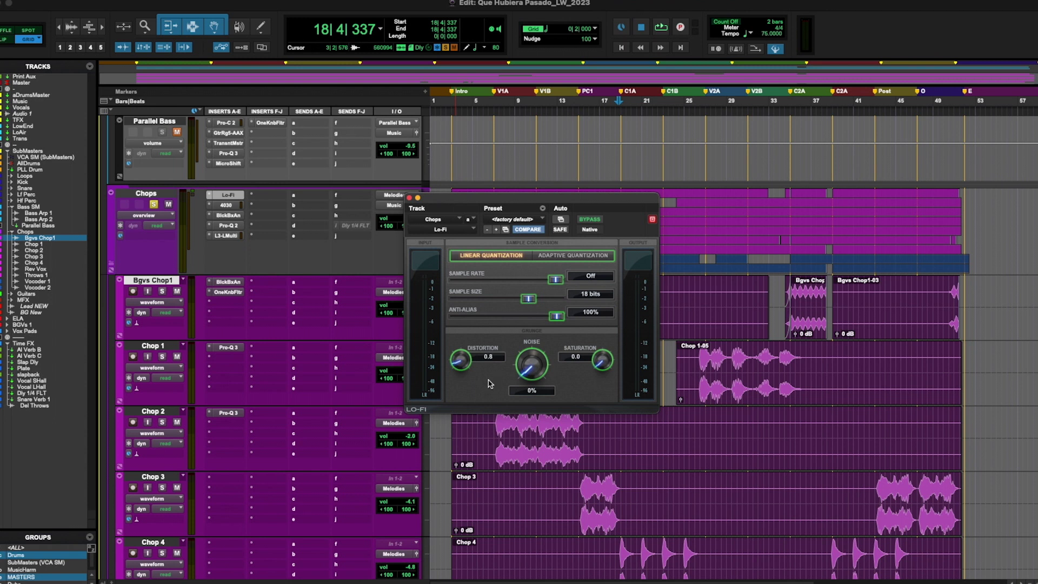
{"action": "left_click", "coordinate": [226, 205]}
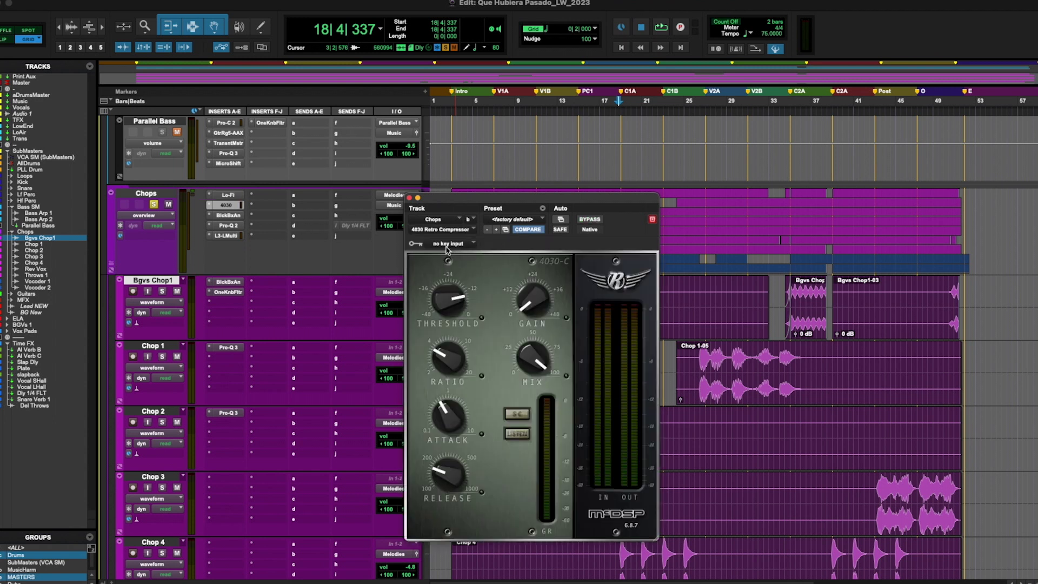
{"action": "left_click", "coordinate": [228, 215]}
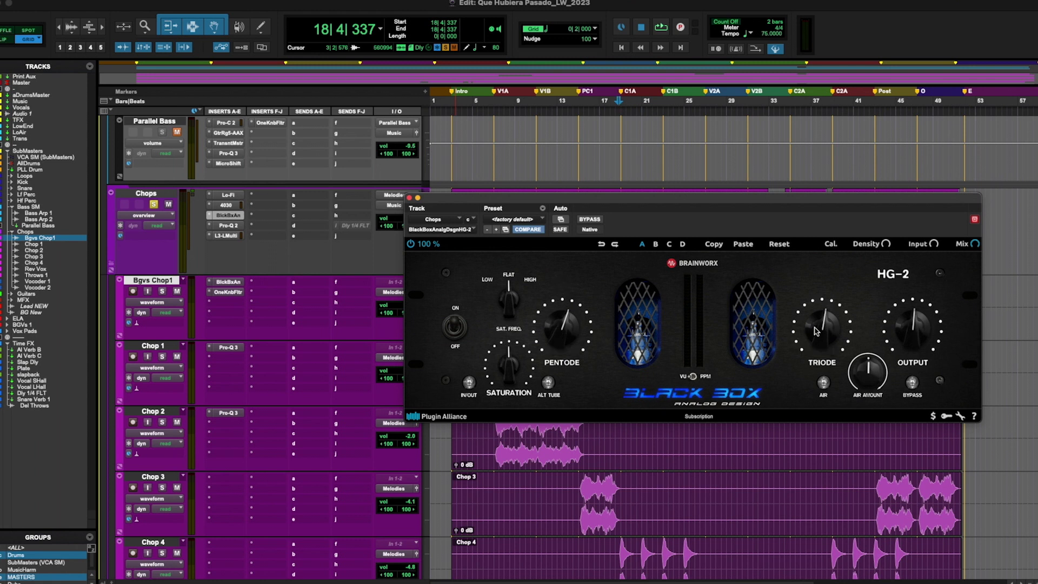
{"action": "left_click", "coordinate": [228, 215]}
{"action": "left_click", "coordinate": [228, 226]}
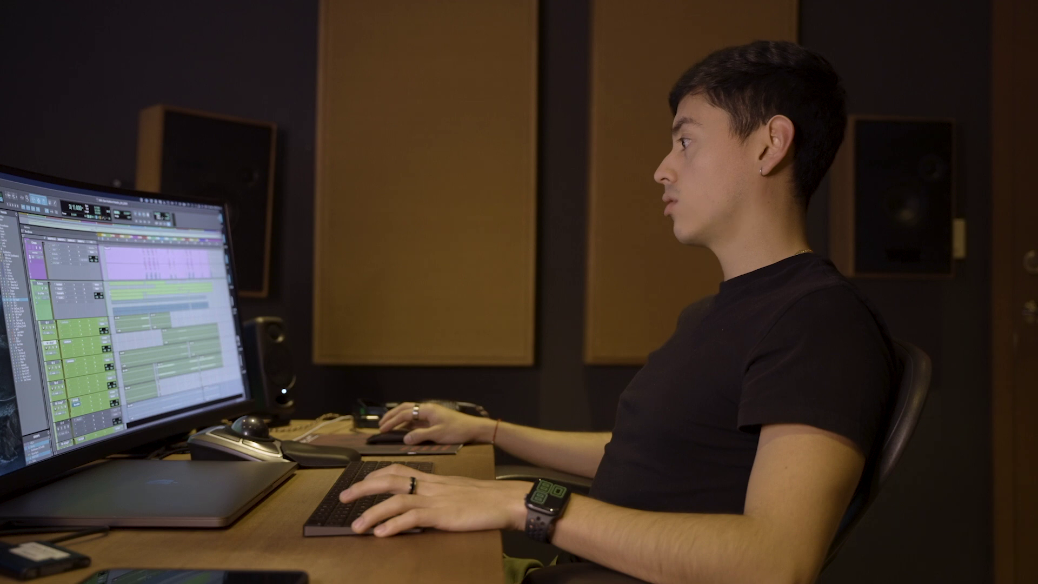
- Bring up the tracks in the Guitars folder and play them from bar 19
{"action": "scroll", "coordinate": [162, 324], "scroll_direction": "down", "scroll_amount": 3}
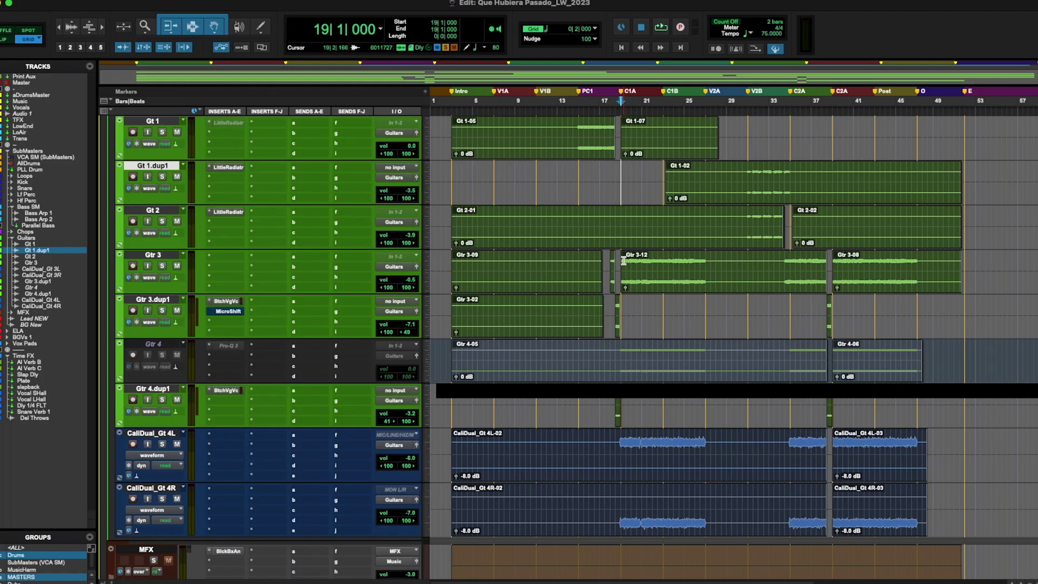
{"action": "key", "text": "space"}
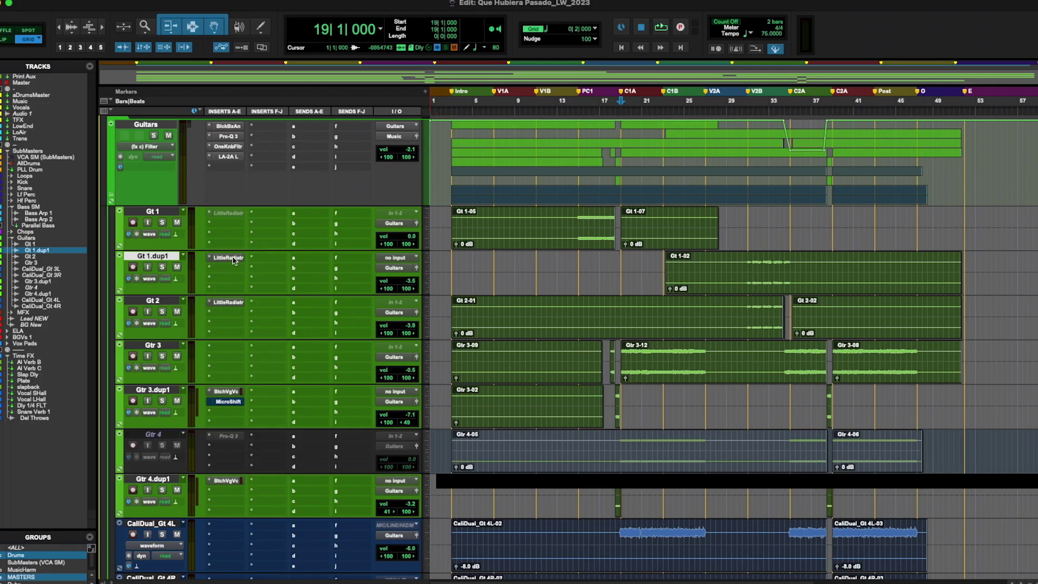
- Inspect the guitar inserts on Gt 1.dup1 and Gtr 3.dup1, choosing the BV Telephone 1 preset in Butch Vig Vocals
{"action": "left_click", "coordinate": [234, 260]}
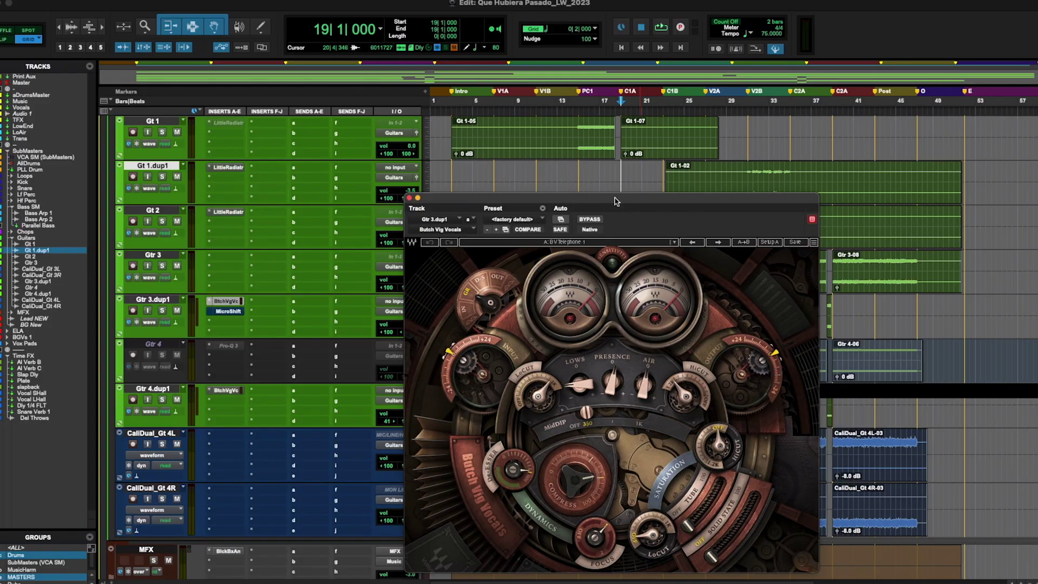
{"action": "left_click_drag", "start_coordinate": [616, 201], "coordinate": [535, 91]}
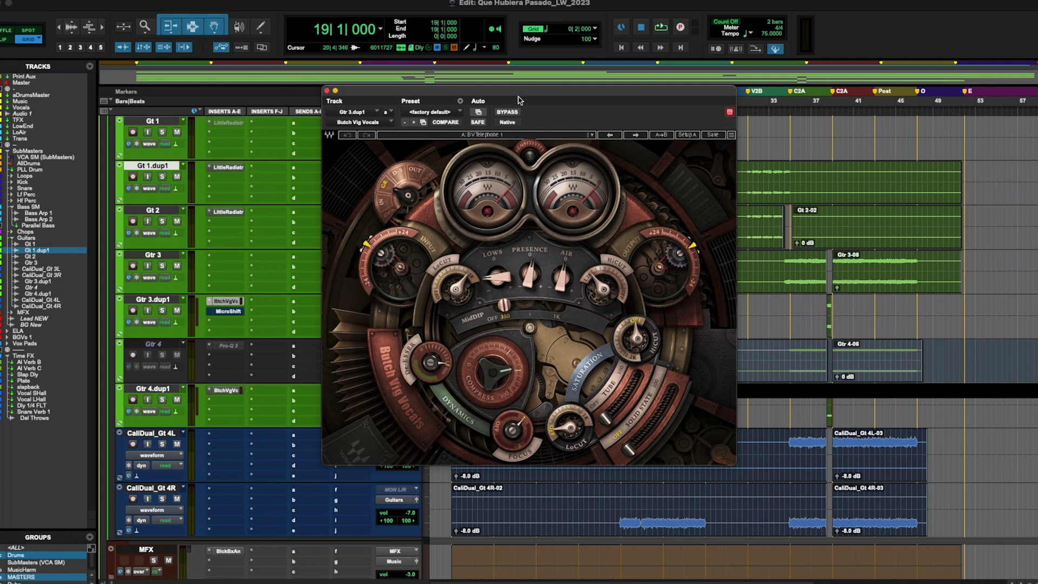
{"action": "left_click", "coordinate": [485, 136]}
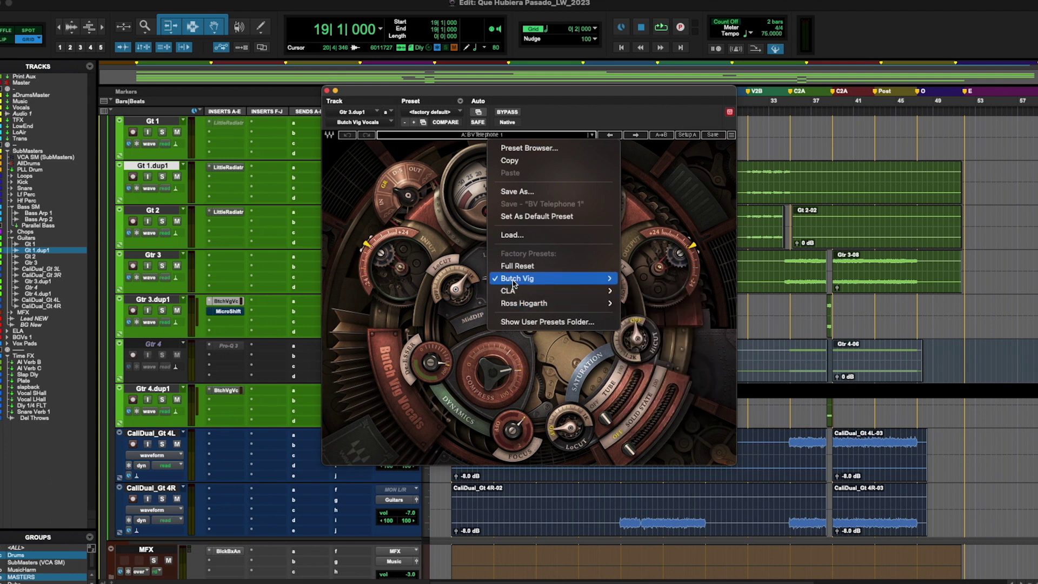
{"action": "mouse_move", "coordinate": [517, 281]}
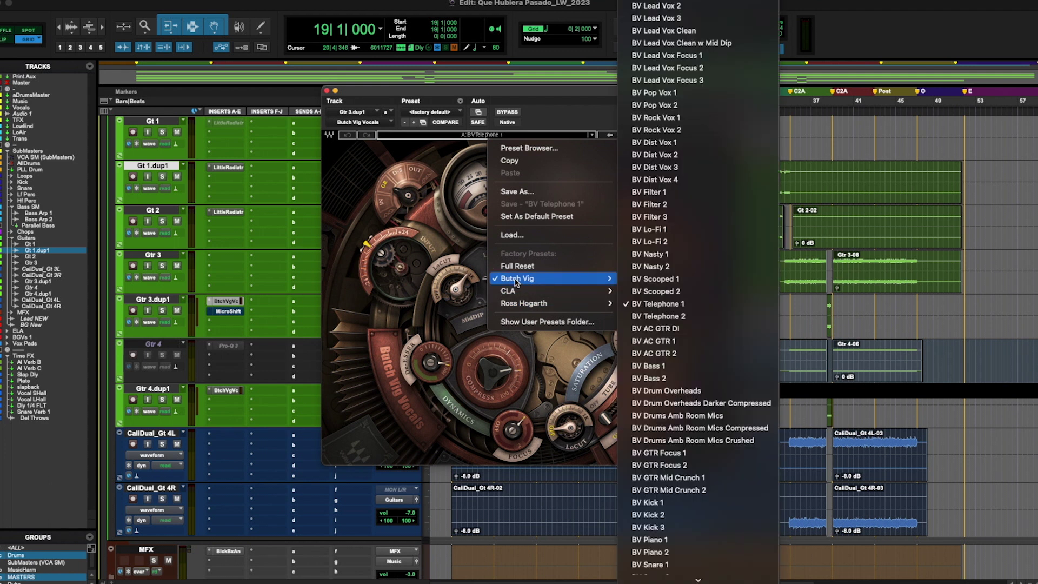
{"action": "left_click", "coordinate": [702, 305]}
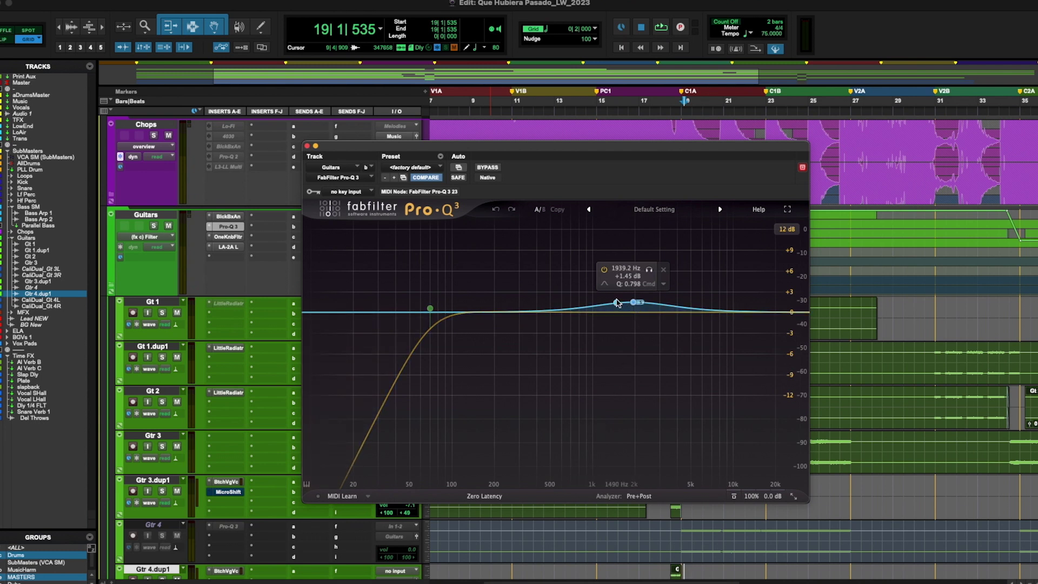
- Examine the OneKnob Filter and LA-2A compressor on the Guitars folder
{"action": "left_click", "coordinate": [240, 238]}
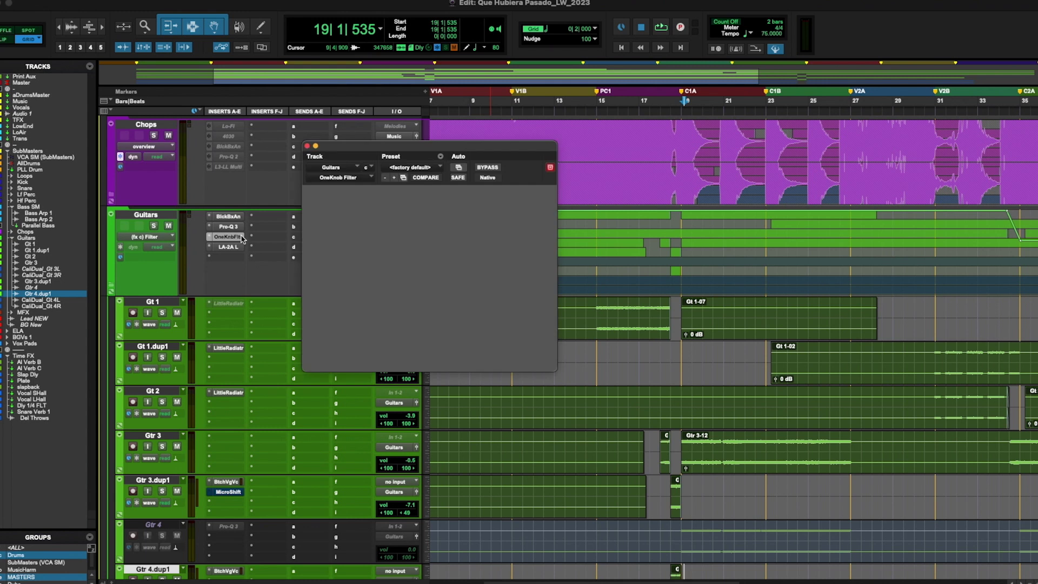
{"action": "left_click", "coordinate": [307, 147]}
{"action": "left_click", "coordinate": [230, 247]}
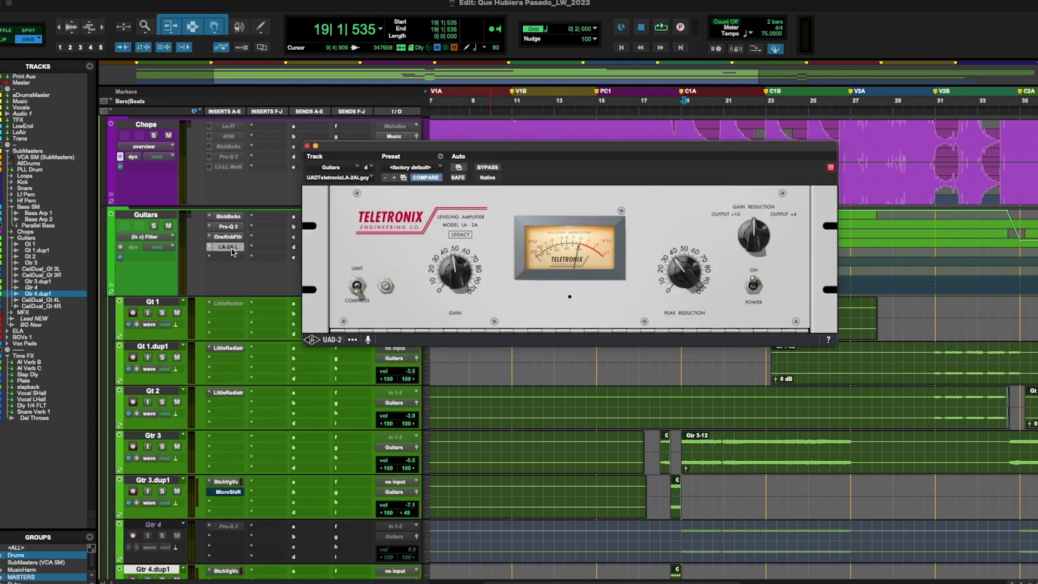
{"action": "left_click_drag", "start_coordinate": [532, 150], "coordinate": [534, 348]}
- Play the Guitars folder soloed from bar 19 with the LA-2A in view, then close the plug-in
{"action": "scroll", "coordinate": [562, 228], "scroll_direction": "right", "scroll_amount": 3}
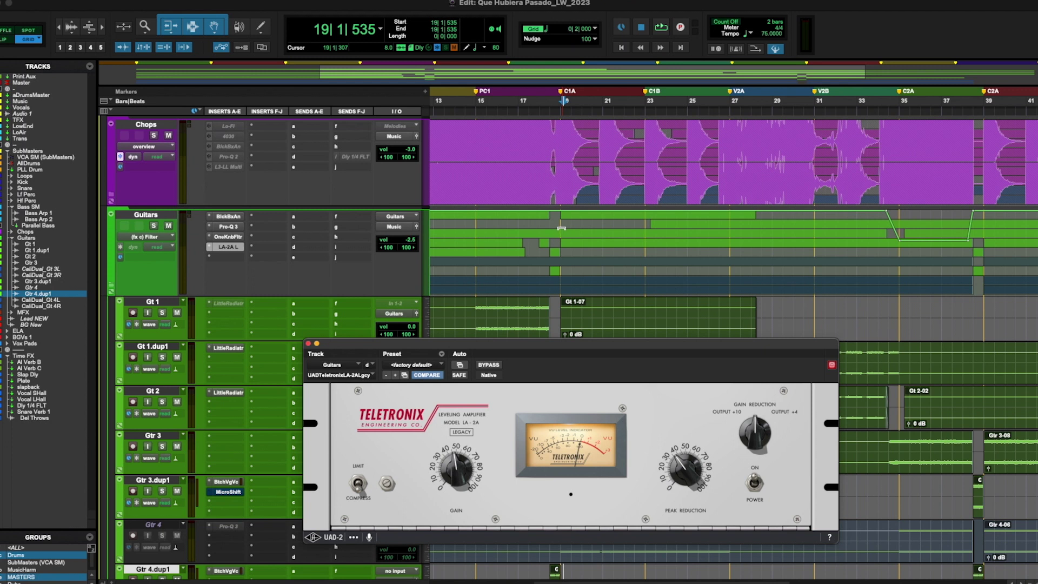
{"action": "left_click", "coordinate": [556, 241]}
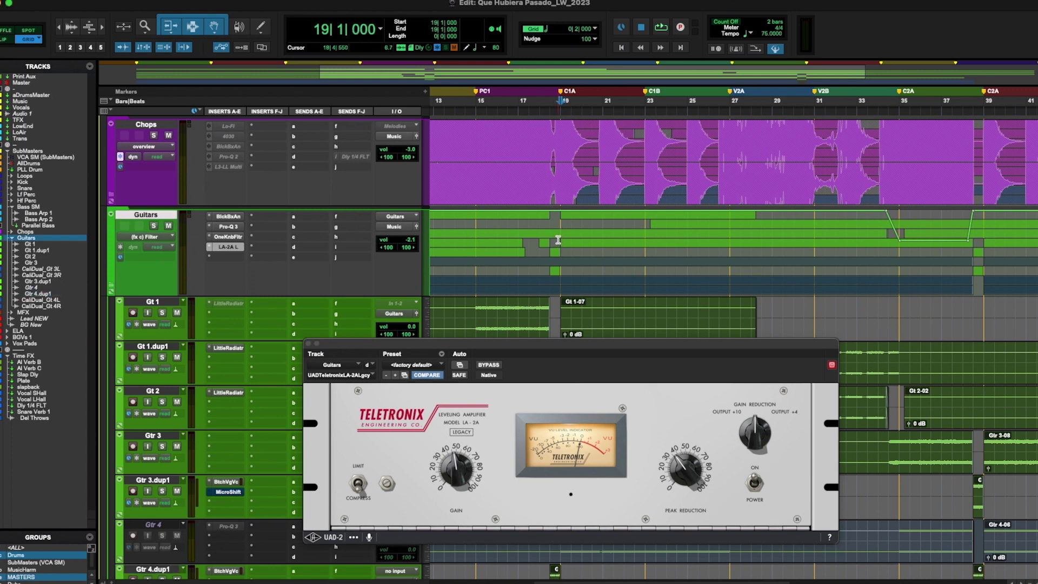
{"action": "key", "text": "space"}
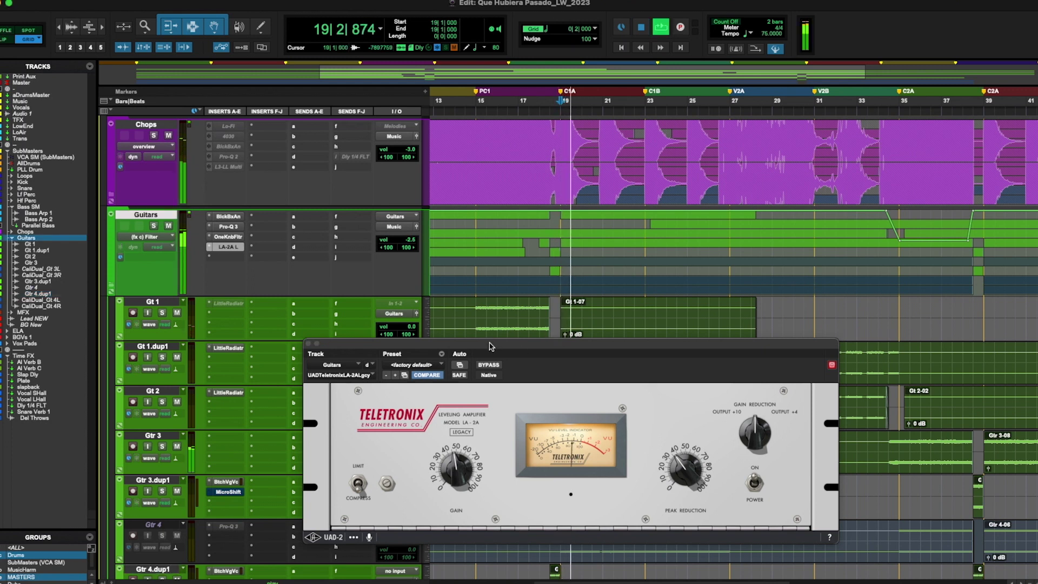
{"action": "left_click", "coordinate": [153, 226]}
{"action": "key", "text": "space"}
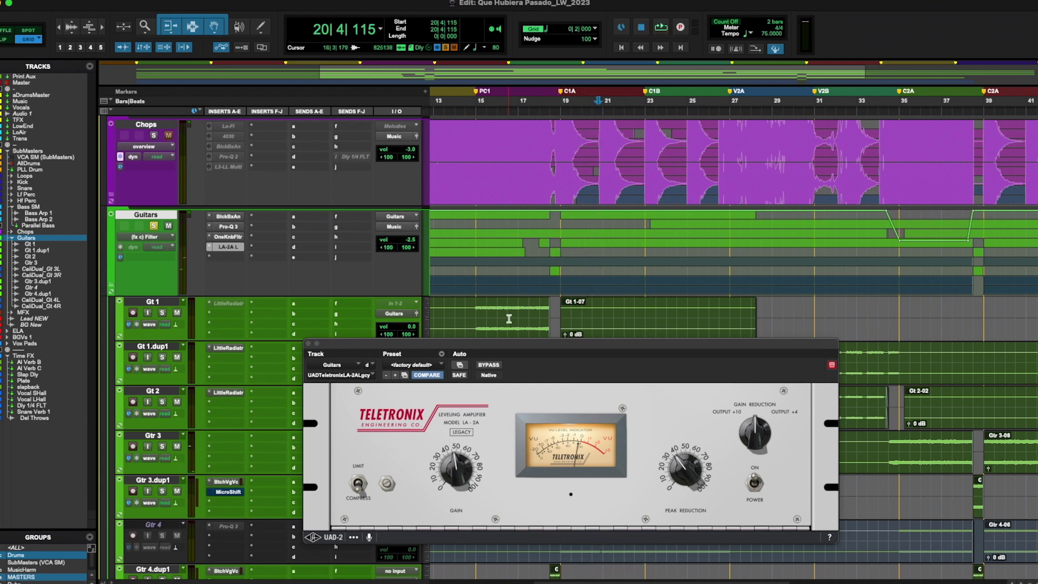
{"action": "left_click_drag", "start_coordinate": [491, 350], "coordinate": [475, 103]}
{"action": "key", "text": "super+w"}
- Solo the CaliDual_Gt 4L and 4R tracks together and audition the guitars from bar 19
{"action": "scroll", "coordinate": [592, 349], "scroll_direction": "down", "scroll_amount": 5}
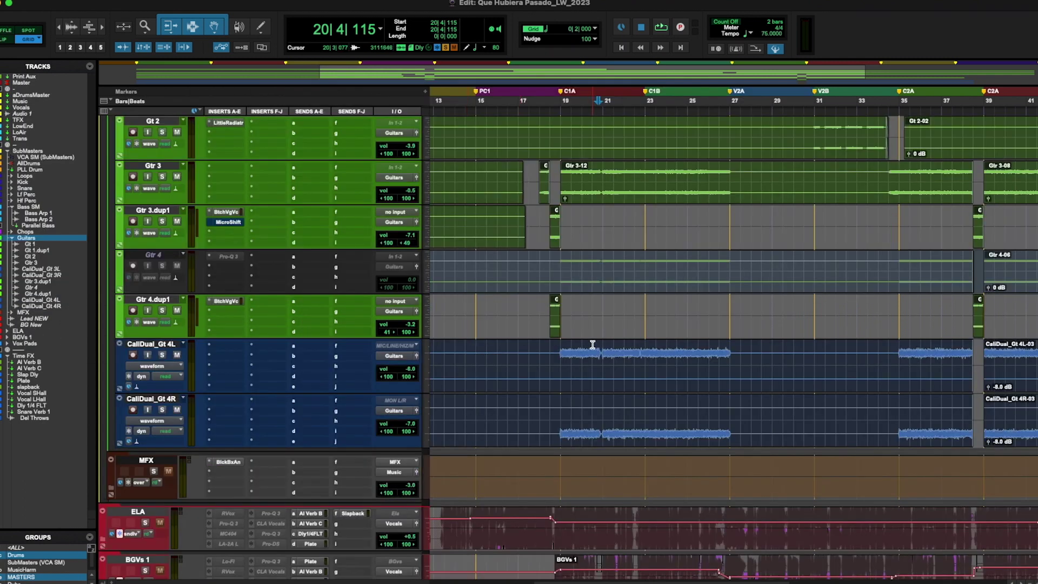
{"action": "left_click", "coordinate": [557, 351]}
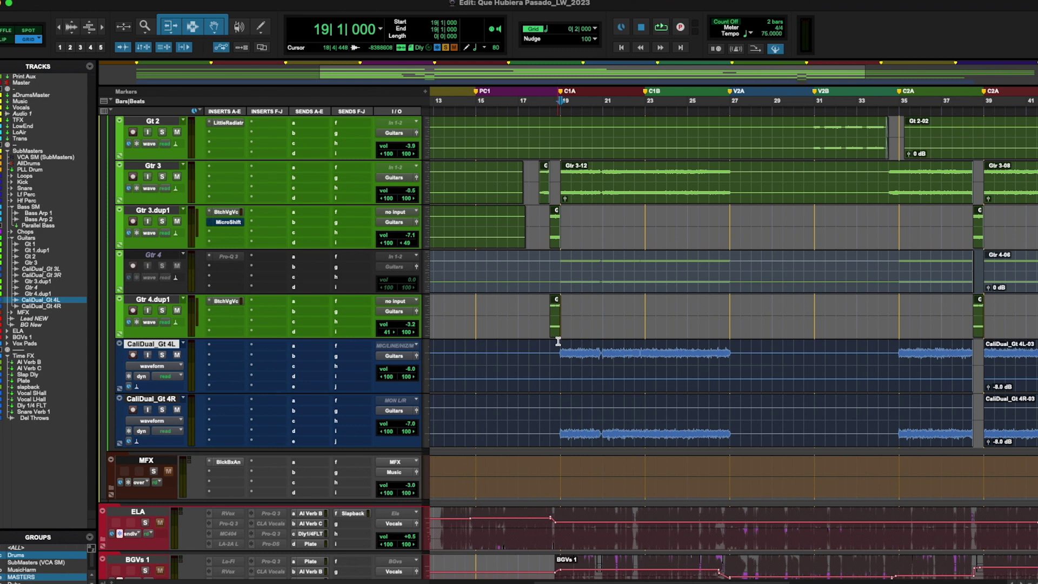
{"action": "left_click", "coordinate": [560, 411], "text": "shift"}
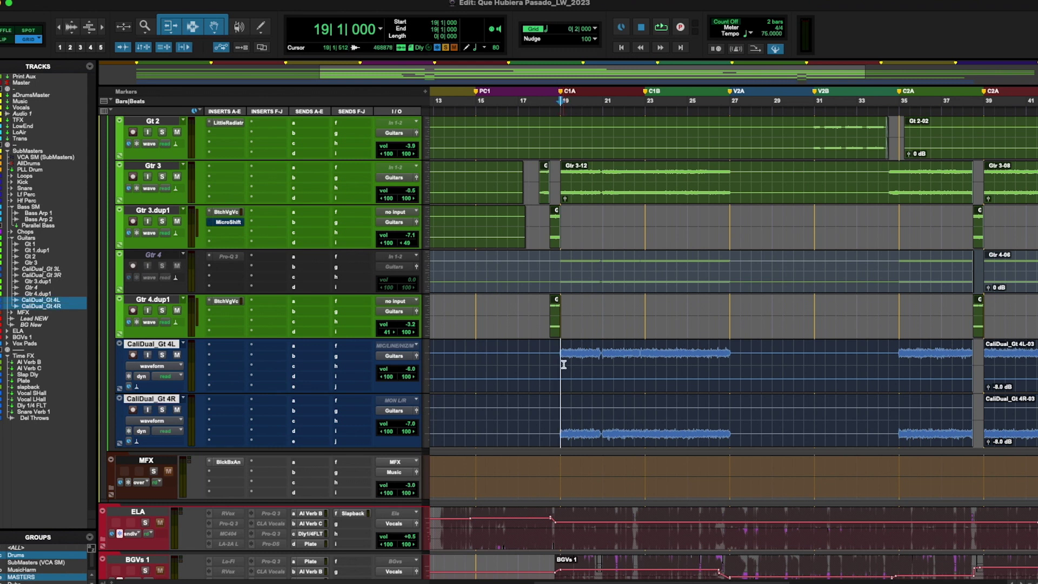
{"action": "left_click", "coordinate": [162, 355]}
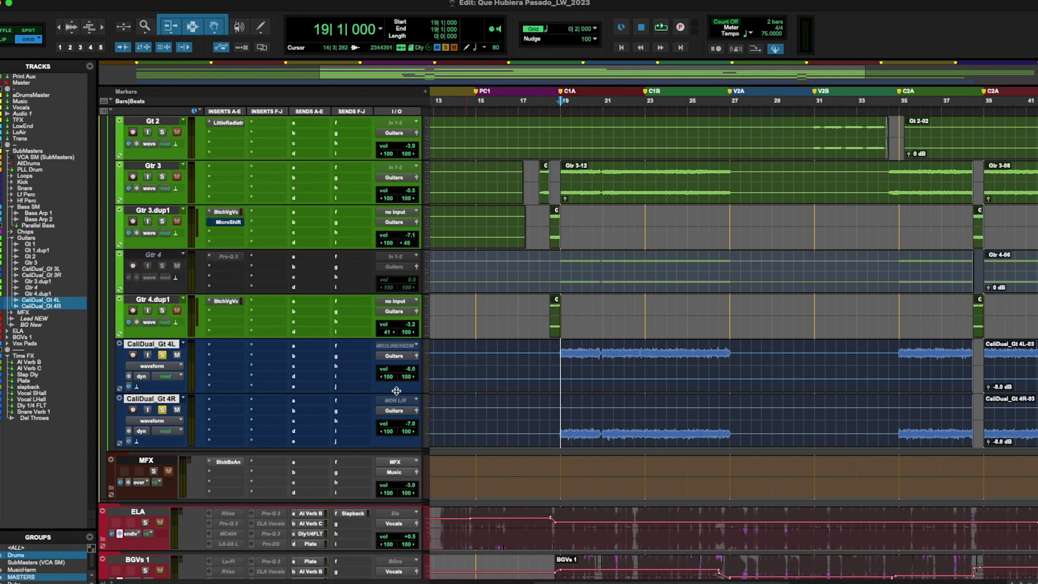
{"action": "key", "text": "space"}
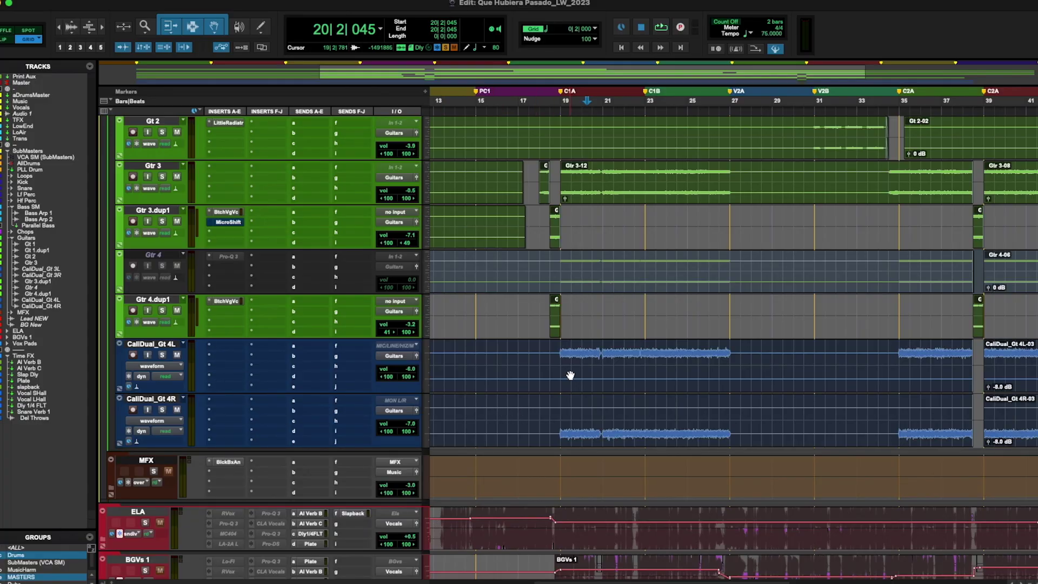
{"action": "left_click", "coordinate": [553, 361]}
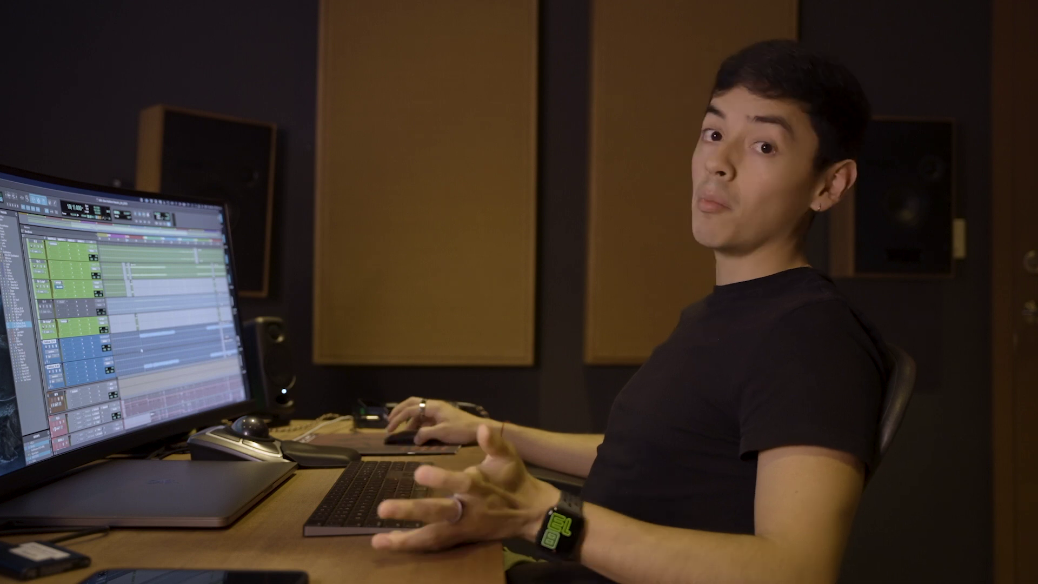
{"action": "key", "text": "space"}
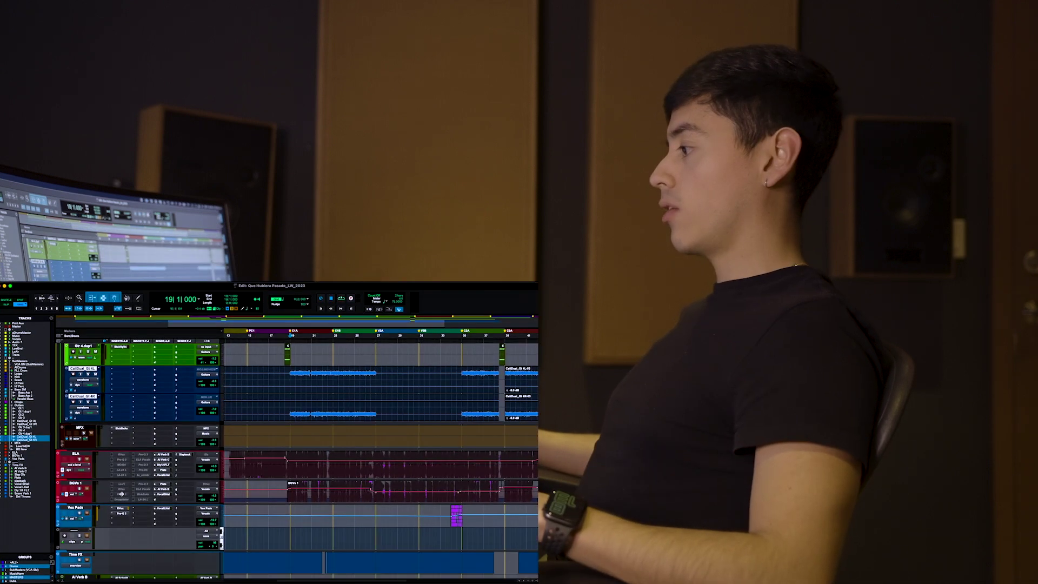
- Bring up the ELA vocal folder and examine its RVox and first Pro-Q 3 inserts
{"action": "scroll", "coordinate": [284, 475], "scroll_direction": "down", "scroll_amount": 6}
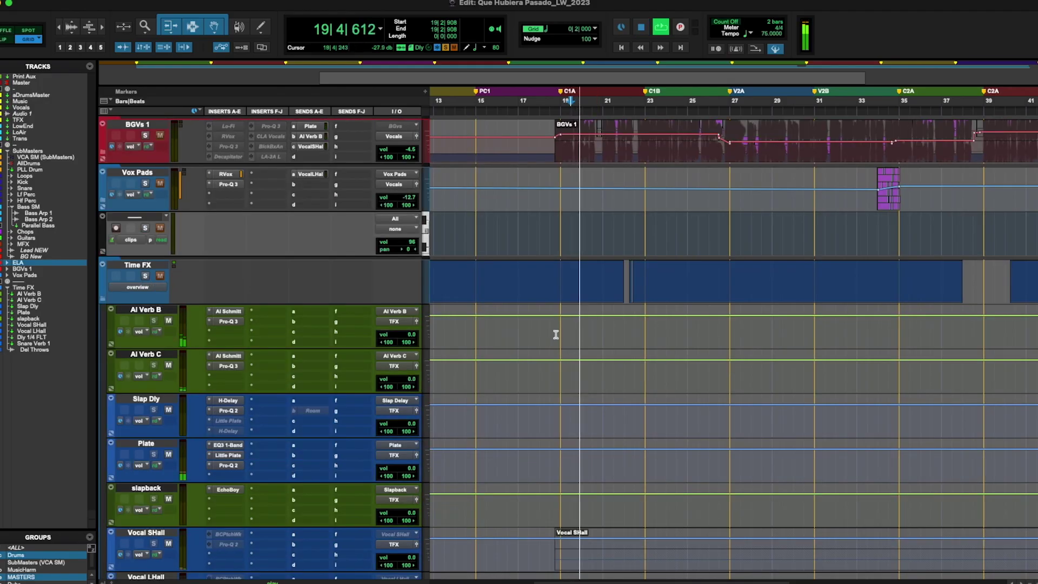
{"action": "scroll", "coordinate": [555, 336], "scroll_direction": "up", "scroll_amount": 2}
{"action": "scroll", "coordinate": [556, 336], "scroll_direction": "up", "scroll_amount": 1}
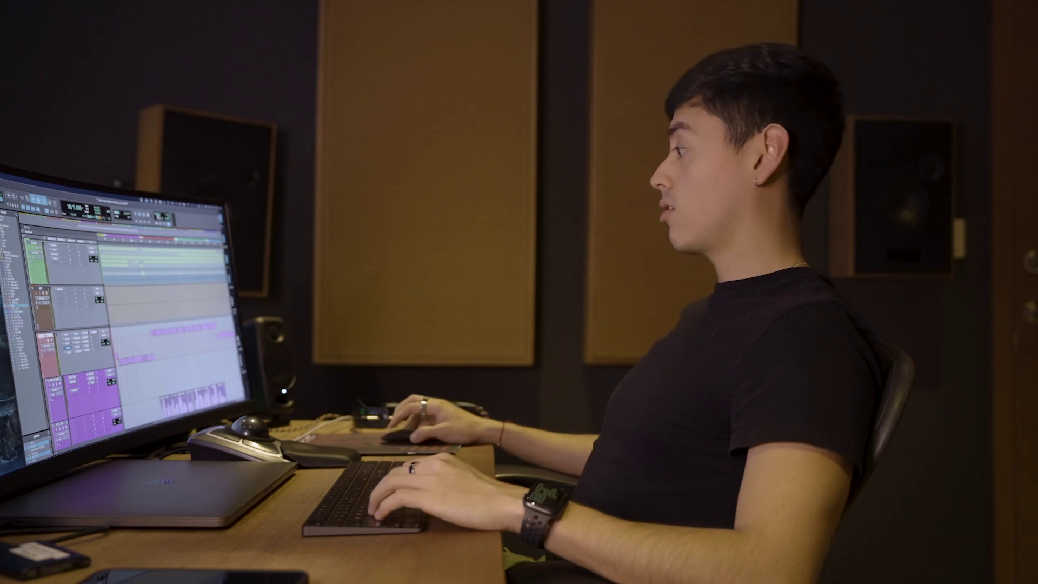
{"action": "scroll", "coordinate": [155, 345], "scroll_direction": "down", "scroll_amount": 2}
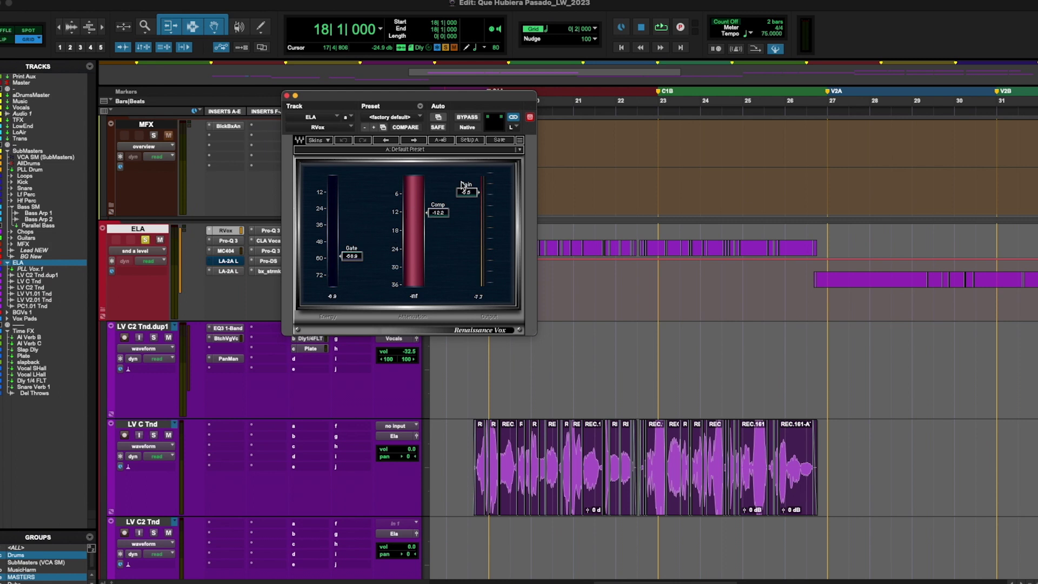
{"action": "left_click", "coordinate": [226, 230]}
{"action": "left_click", "coordinate": [228, 240]}
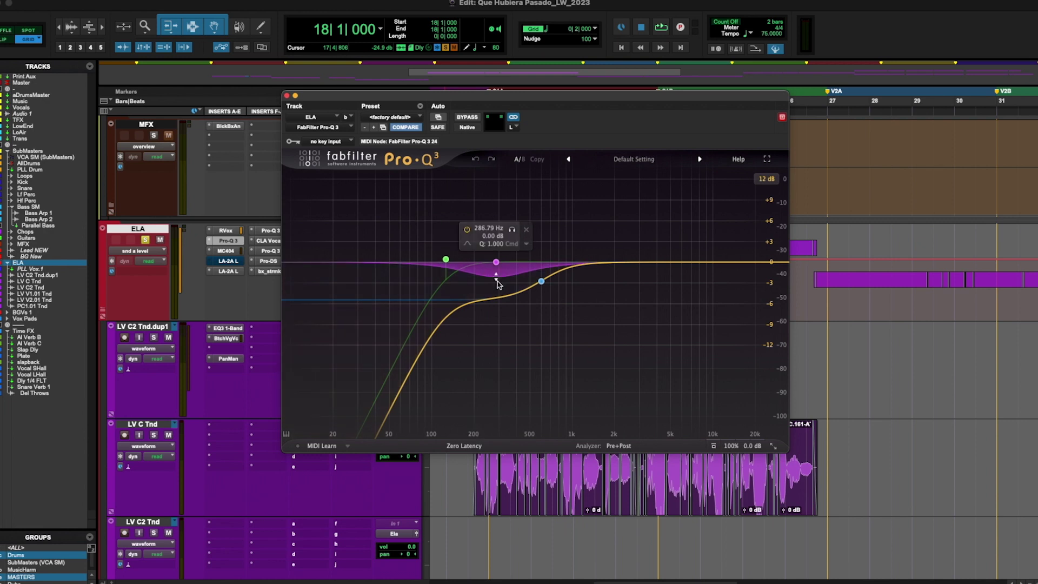
- Audition the soloed ELA vocal with the MC404 multiband compressor open and toggle its bypass
{"action": "left_click", "coordinate": [226, 251]}
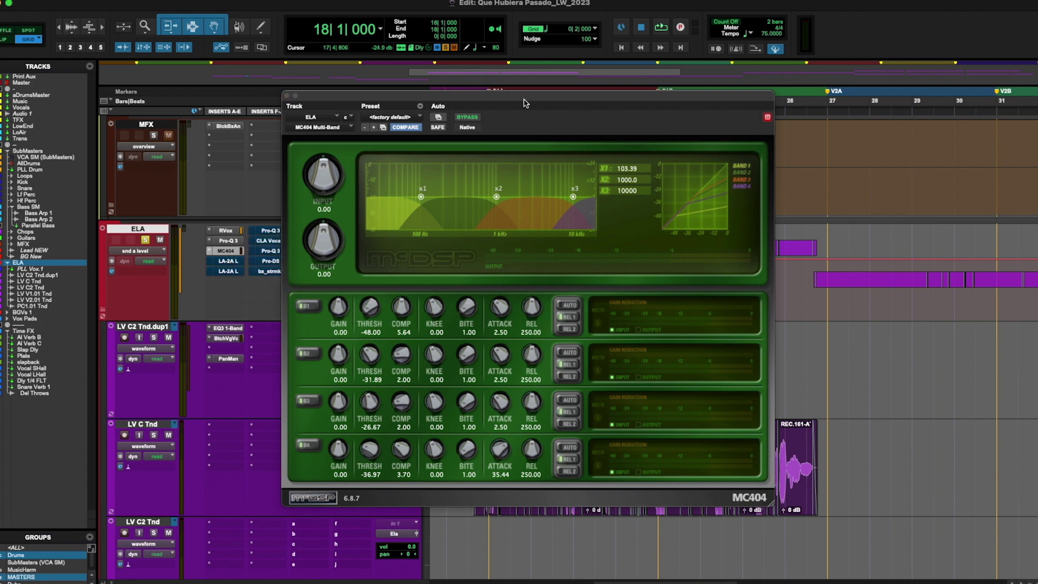
{"action": "left_click_drag", "start_coordinate": [525, 95], "coordinate": [889, 91]}
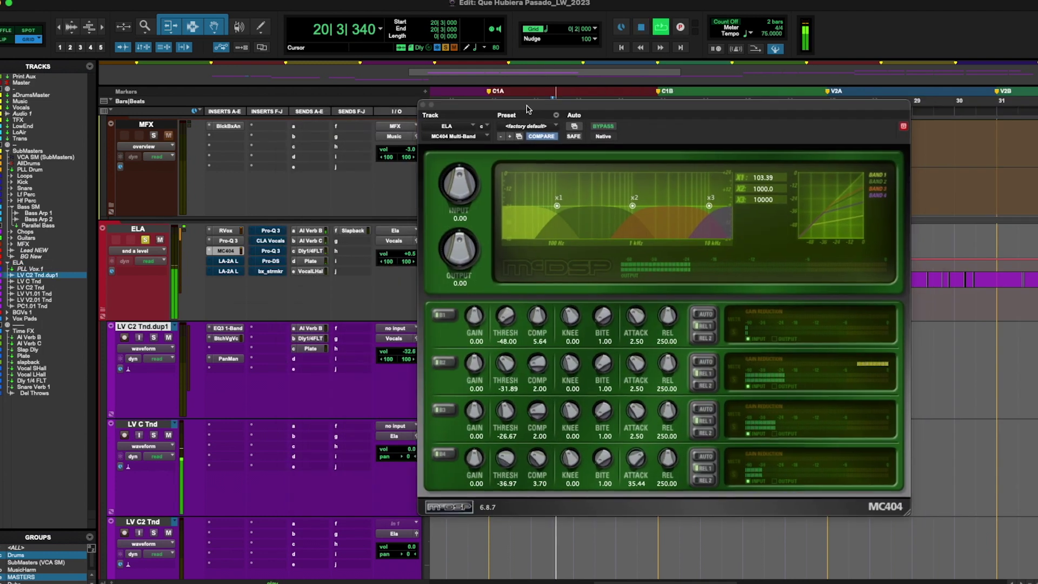
{"action": "left_click_drag", "start_coordinate": [528, 105], "coordinate": [509, 97]}
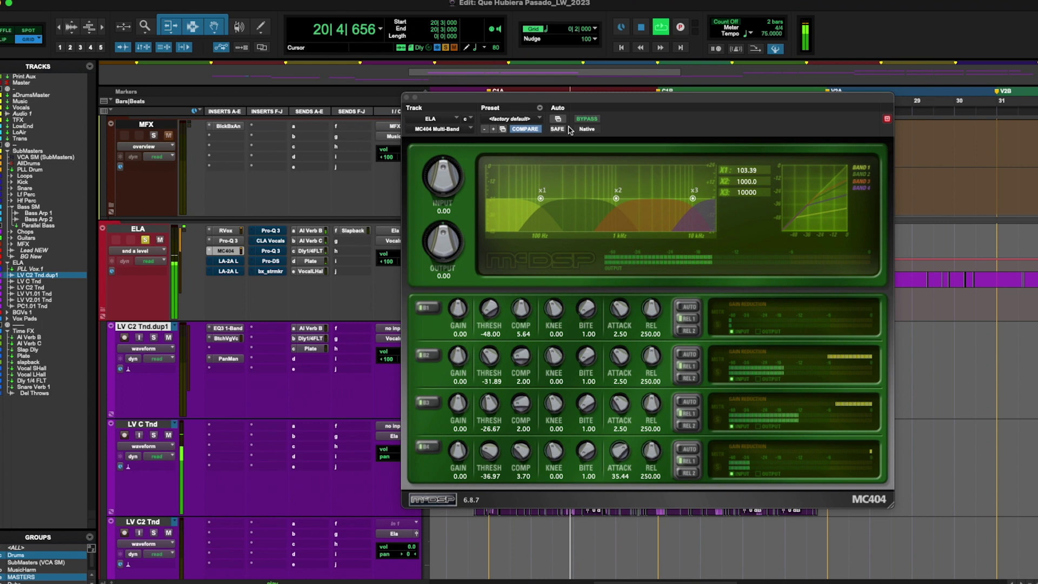
{"action": "left_click", "coordinate": [589, 119]}
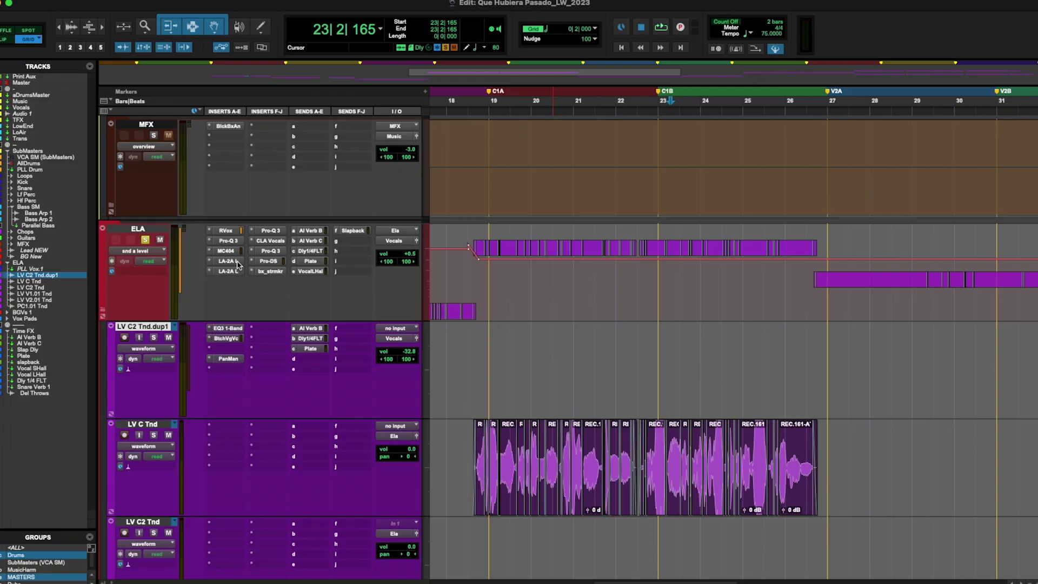
- Review the LA-2A, the second Pro-Q 3 and the CLA Vocals plug-in on the ELA folder
{"action": "left_click", "coordinate": [227, 261]}
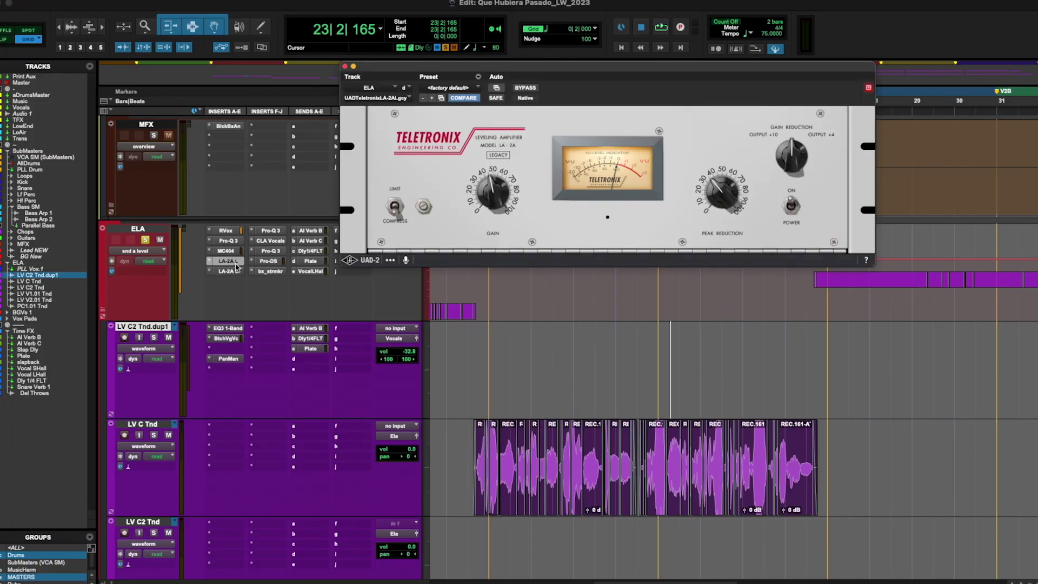
{"action": "left_click", "coordinate": [271, 230]}
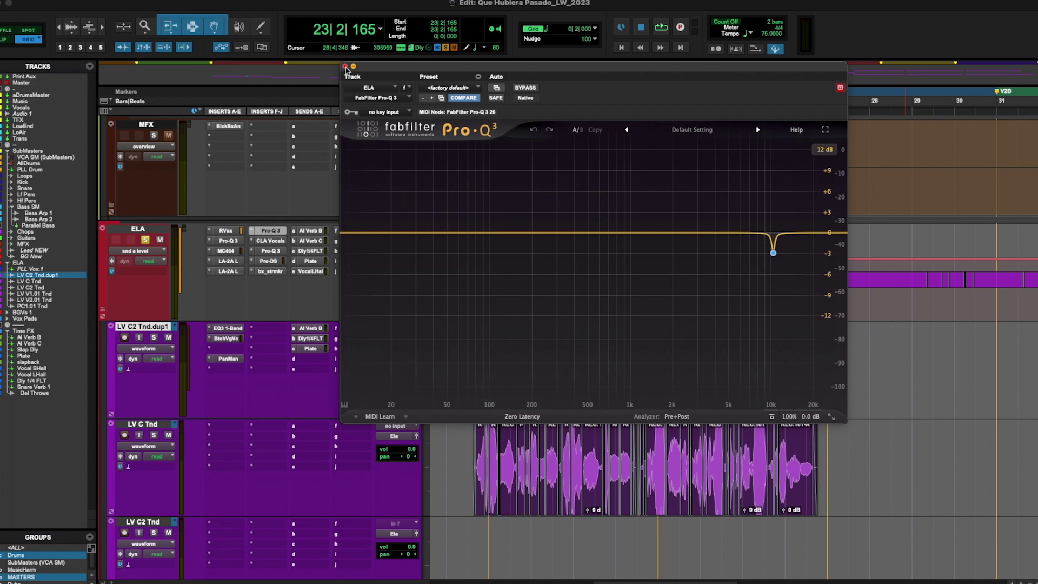
{"action": "left_click", "coordinate": [345, 66]}
{"action": "left_click", "coordinate": [271, 241]}
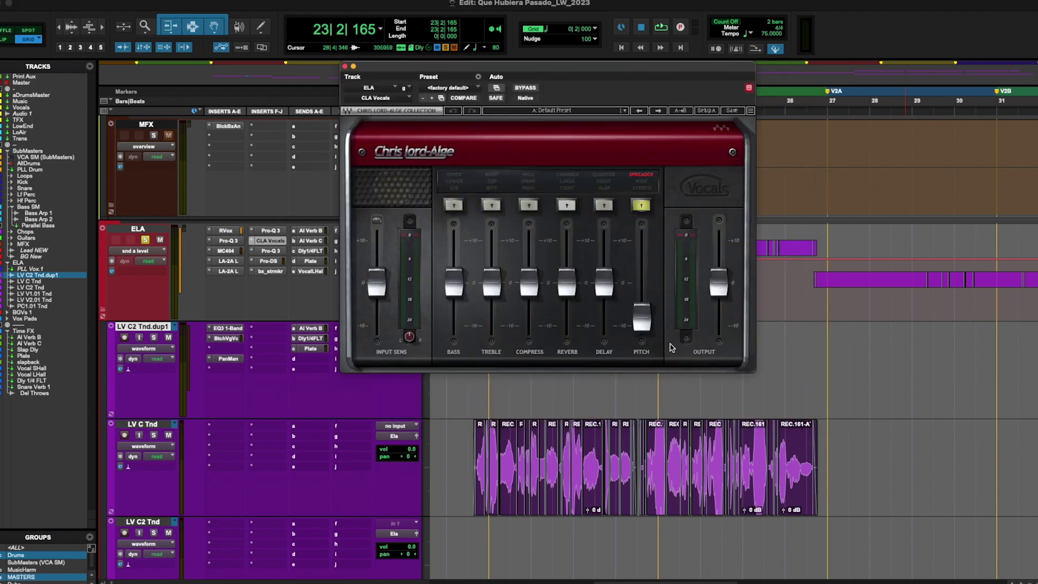
- Review the ELA folder's last inserts, Pro-Q 3, Pro-DS and bx_stereomaker, and play the vocal
{"action": "left_click", "coordinate": [269, 250]}
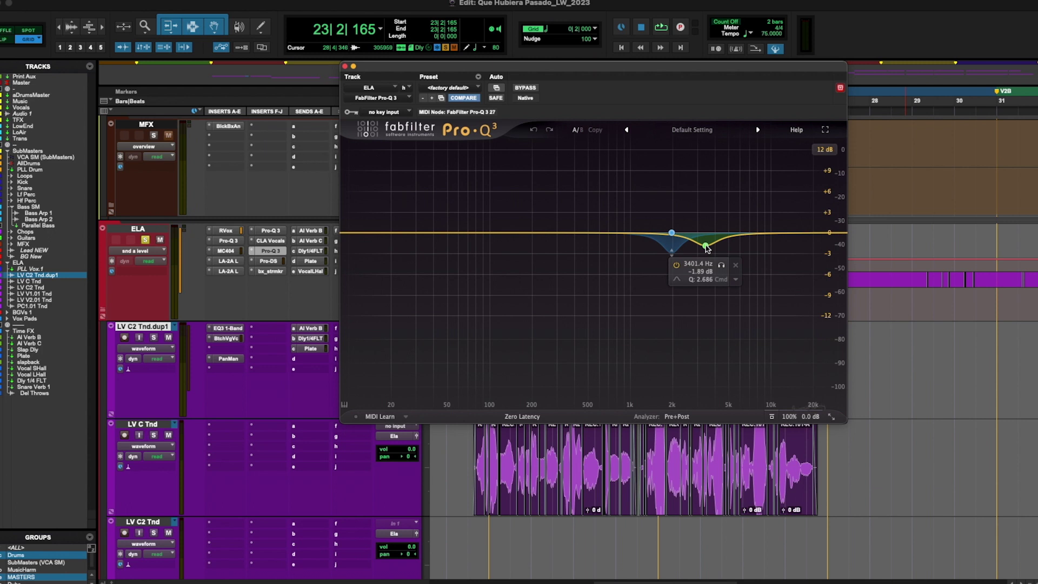
{"action": "left_click", "coordinate": [269, 261]}
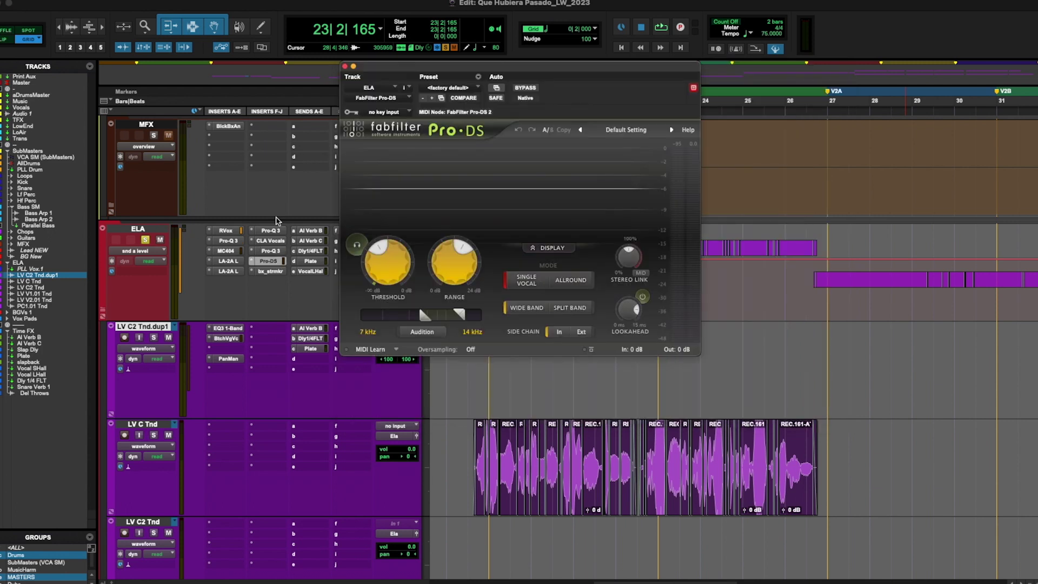
{"action": "left_click", "coordinate": [268, 271]}
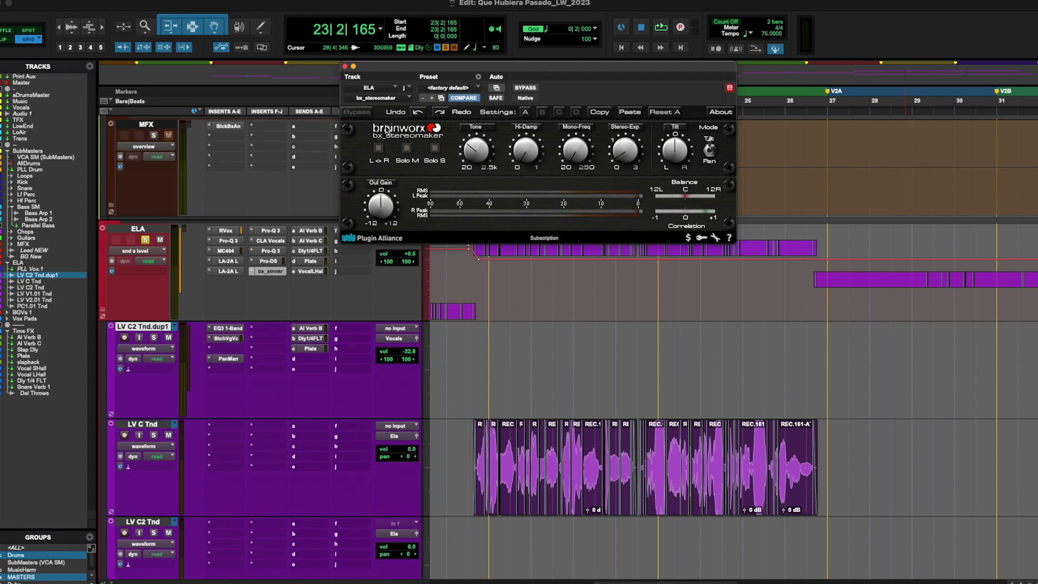
{"action": "left_click_drag", "start_coordinate": [419, 65], "coordinate": [506, 189]}
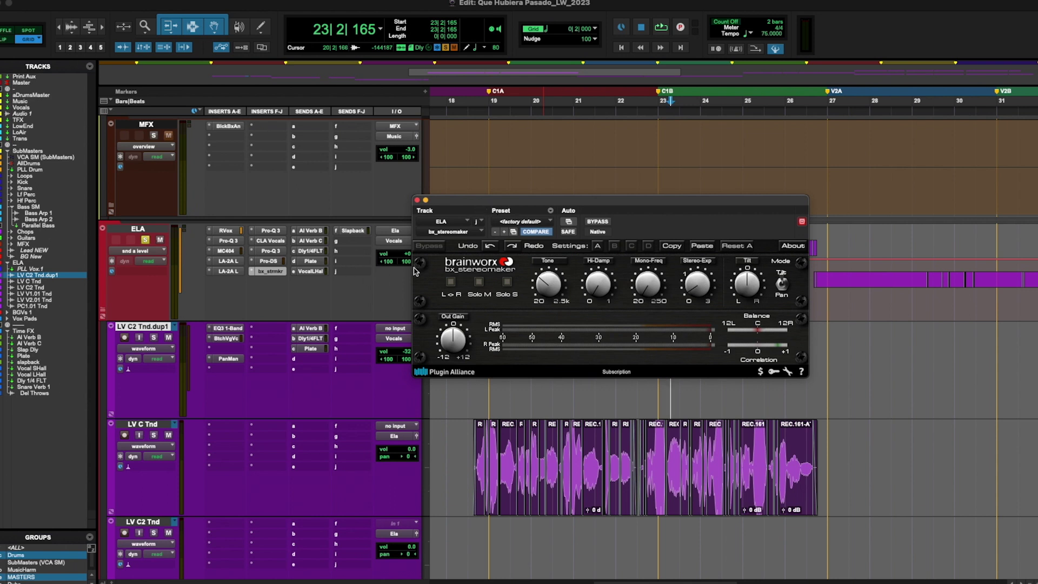
{"action": "key", "text": "space"}
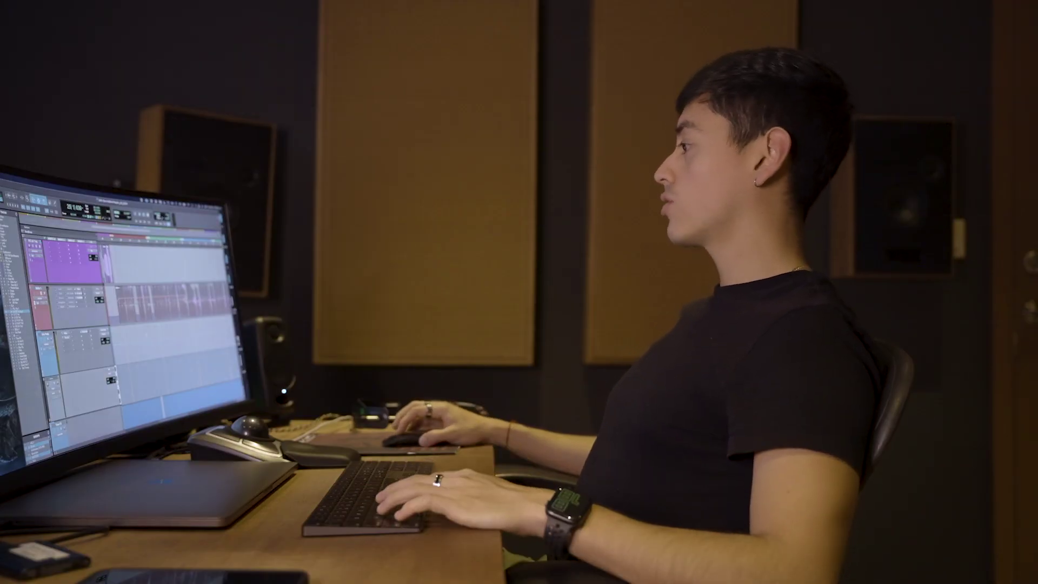
- Review the Al Schmitt echo settings on Al Verb B and Al Verb C and the EQ3 1-Band on Plate
{"action": "scroll", "coordinate": [162, 324], "scroll_direction": "up", "scroll_amount": 2}
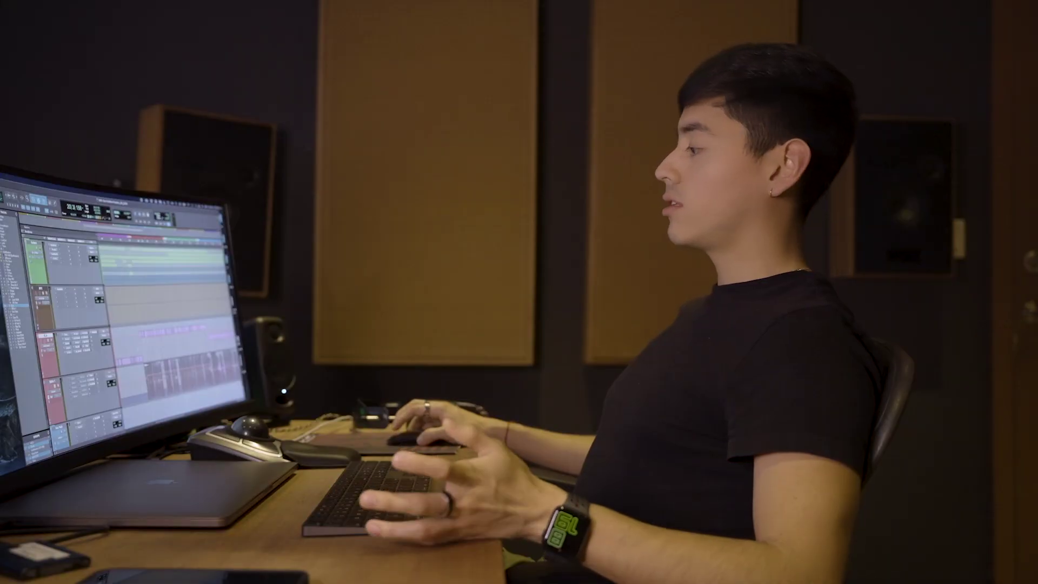
{"action": "scroll", "coordinate": [136, 335], "scroll_direction": "down", "scroll_amount": 3}
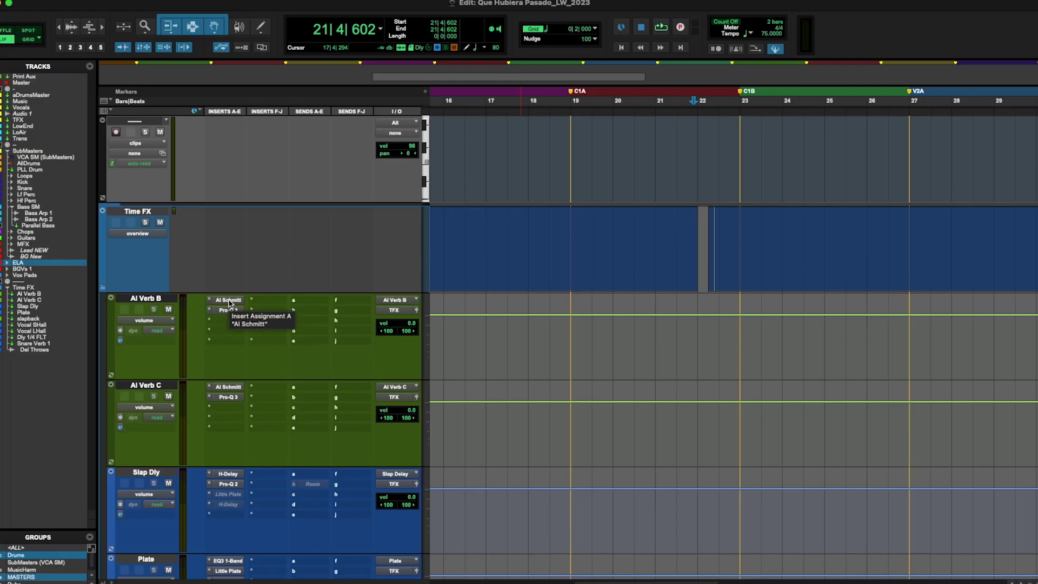
{"action": "left_click", "coordinate": [228, 301]}
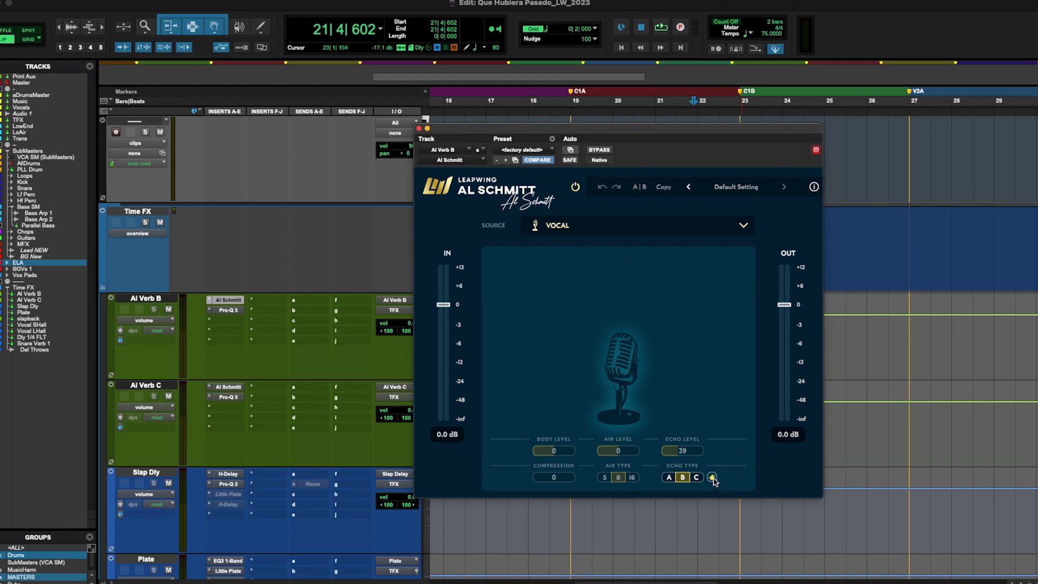
{"action": "left_click", "coordinate": [712, 478]}
{"action": "left_click", "coordinate": [237, 388]}
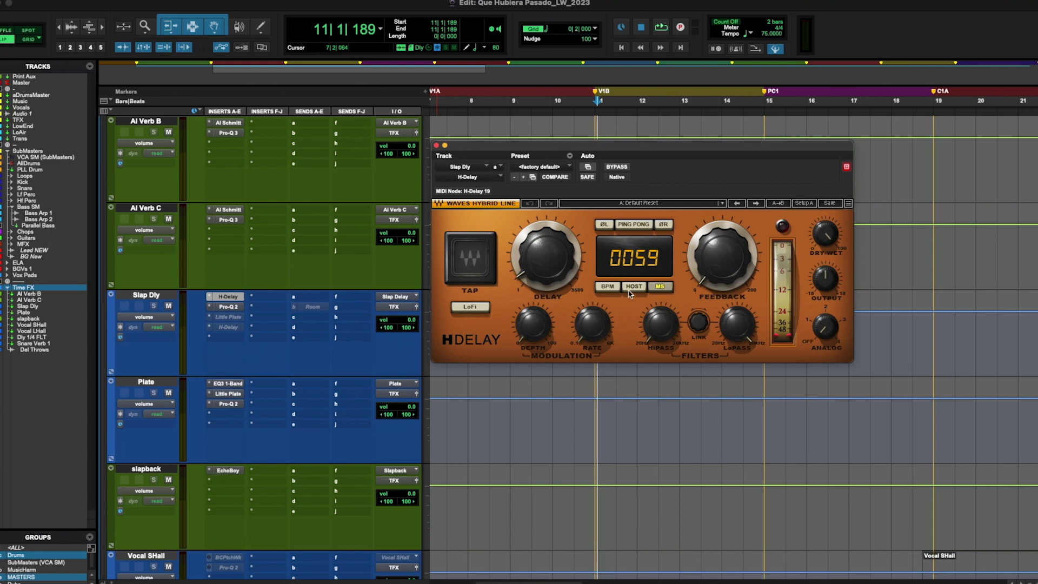
{"action": "left_click", "coordinate": [231, 383]}
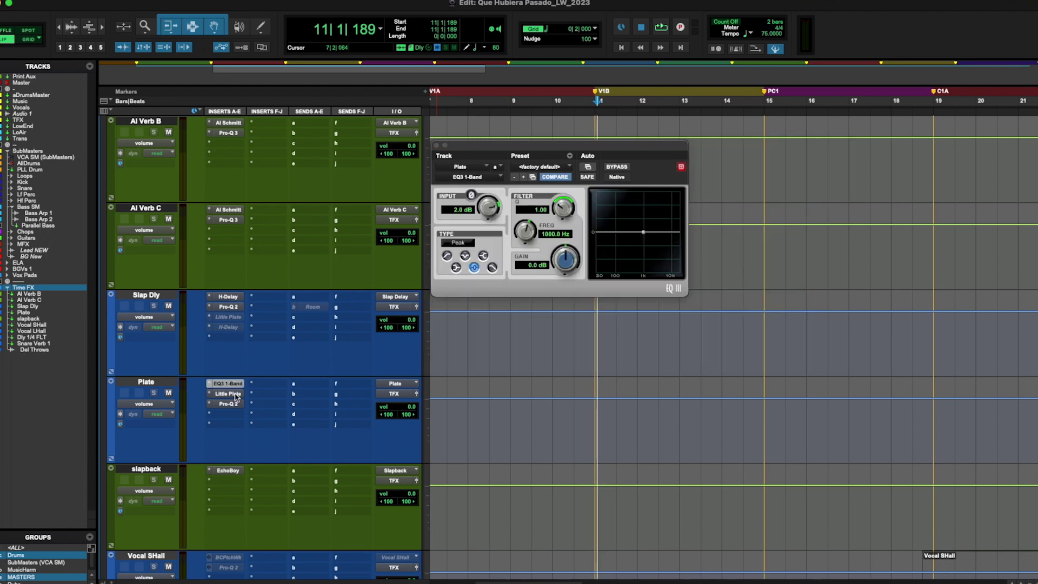